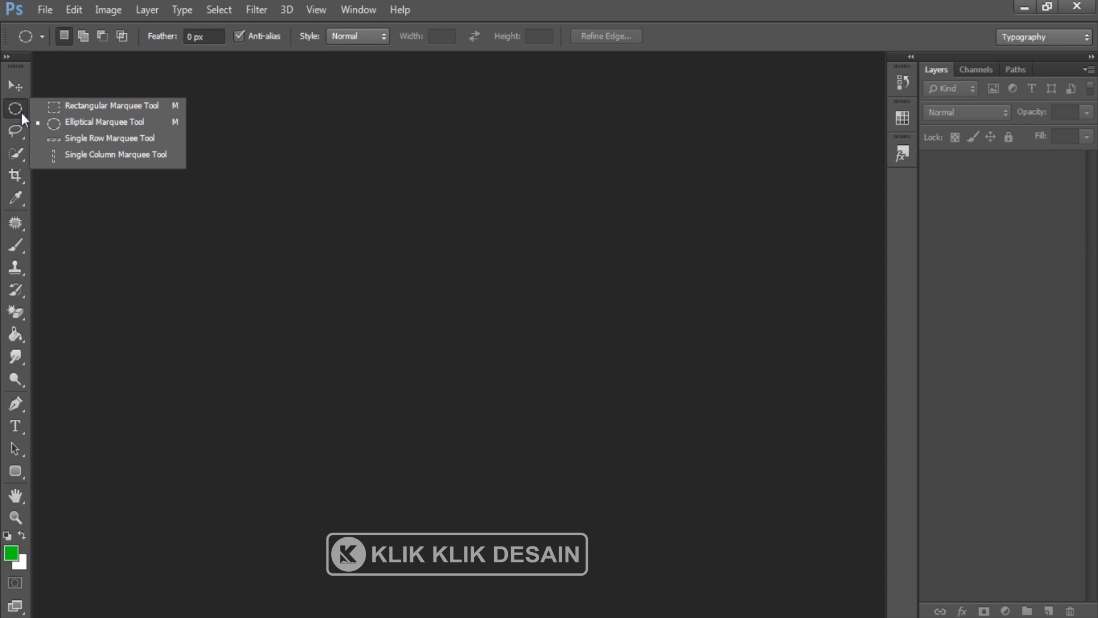
click(16, 130)
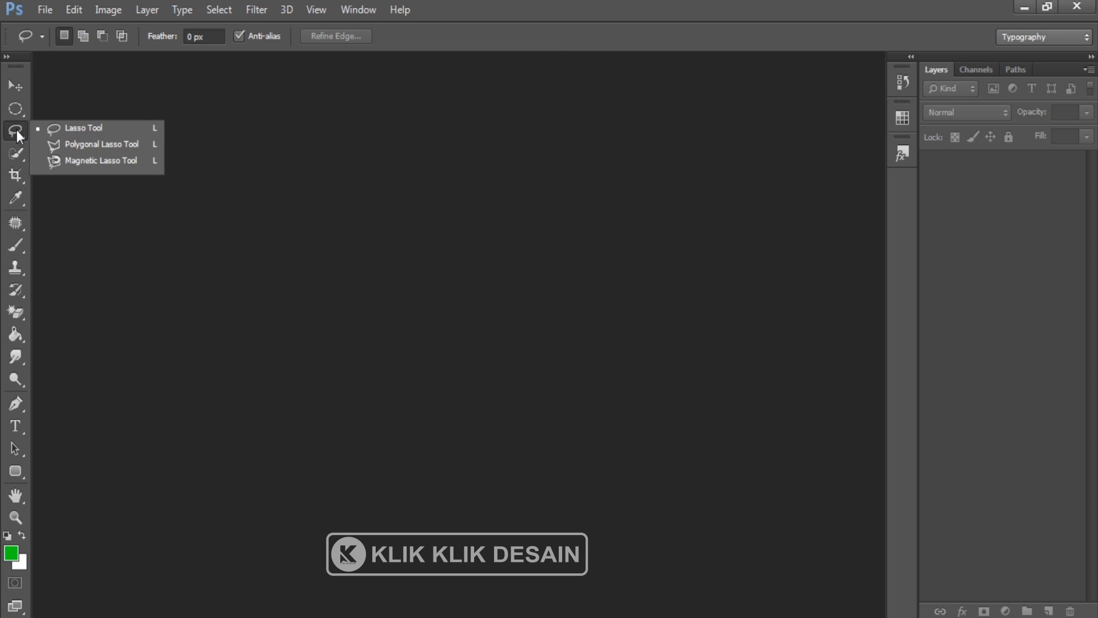
click(16, 86)
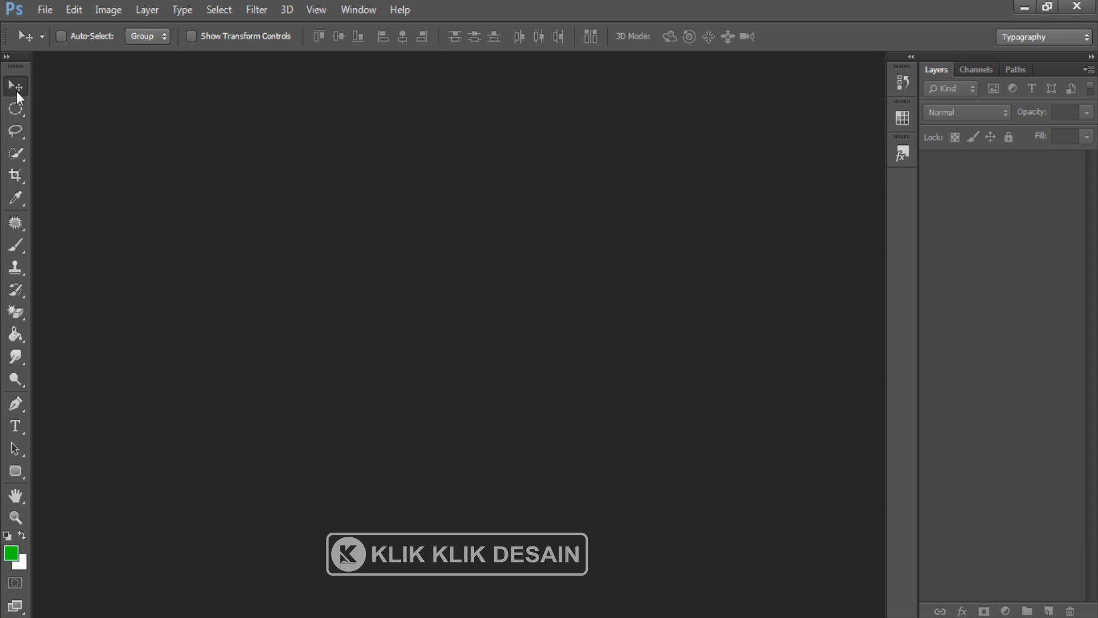
click(15, 109)
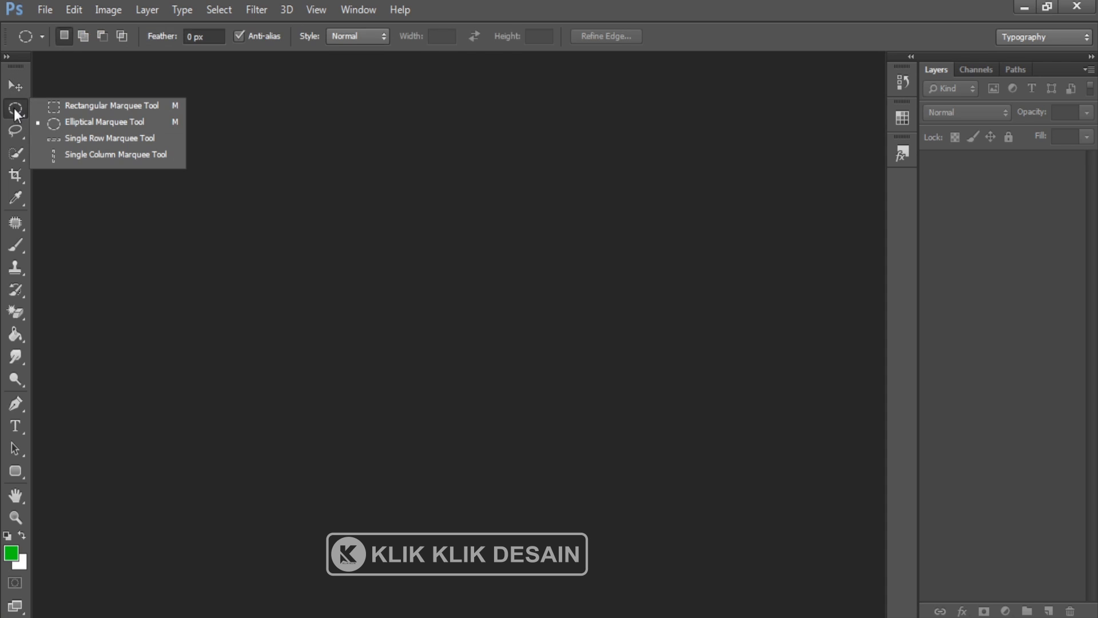
click(19, 128)
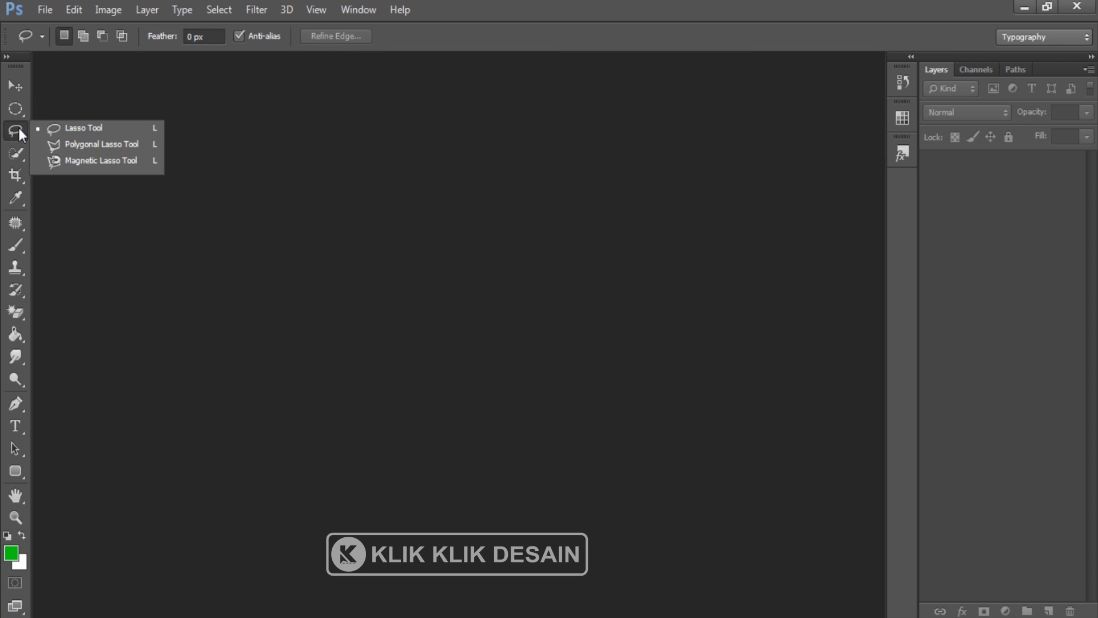
click(568, 12)
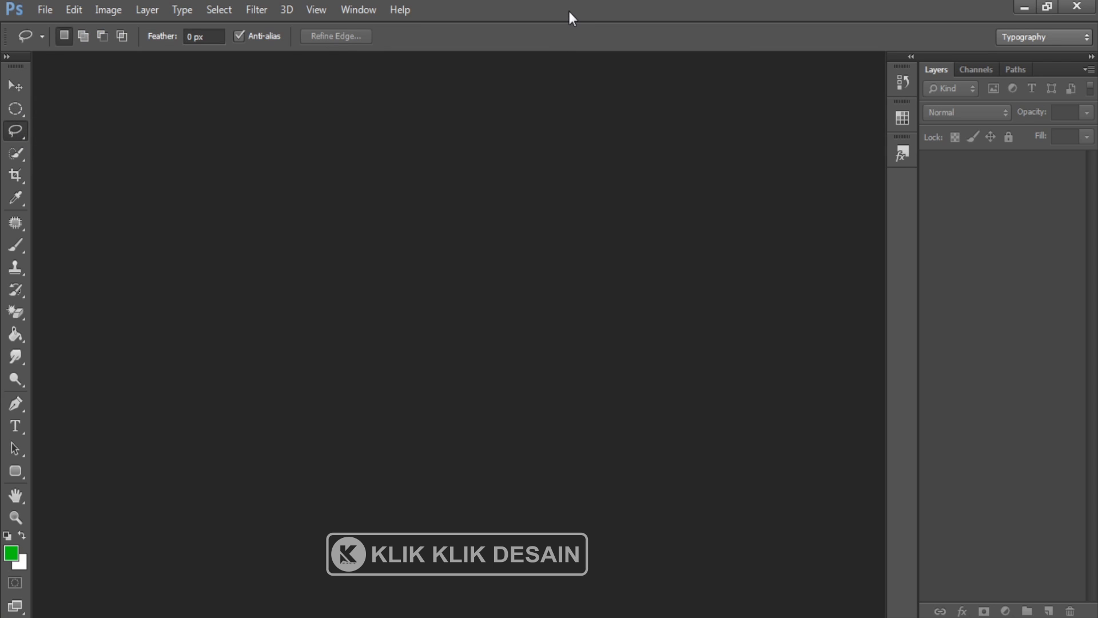
- Open the images adsss.jpg, Closeup_of_pencil_graphite.jpg and Entertaiment_Model-Rambut.jpg together from the cs folder
click(45, 10)
click(52, 43)
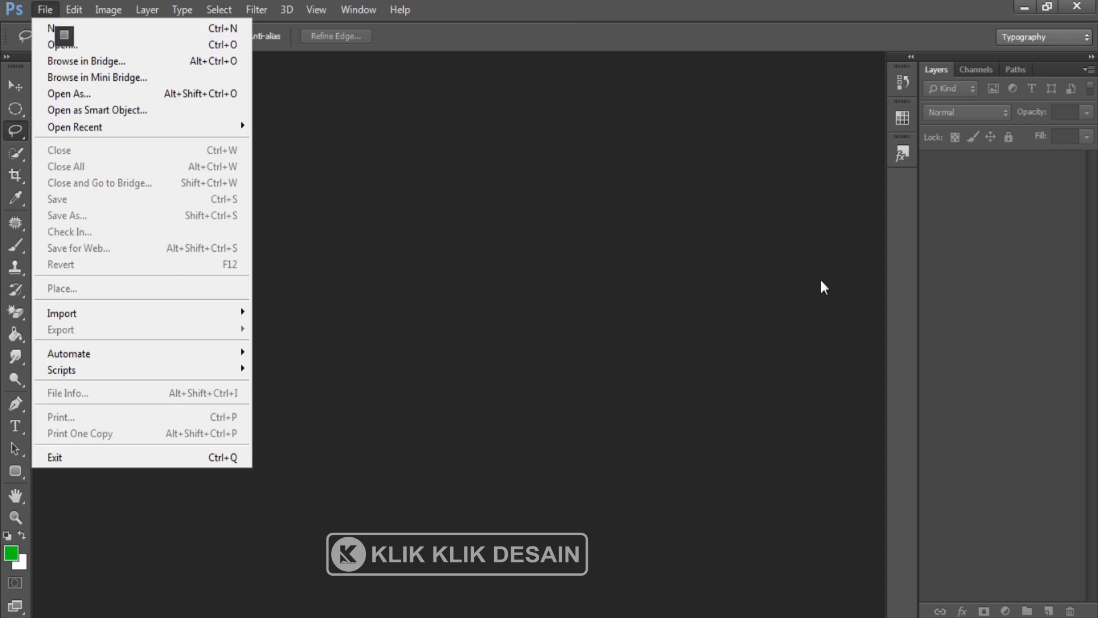
scroll(761, 366, down, 3)
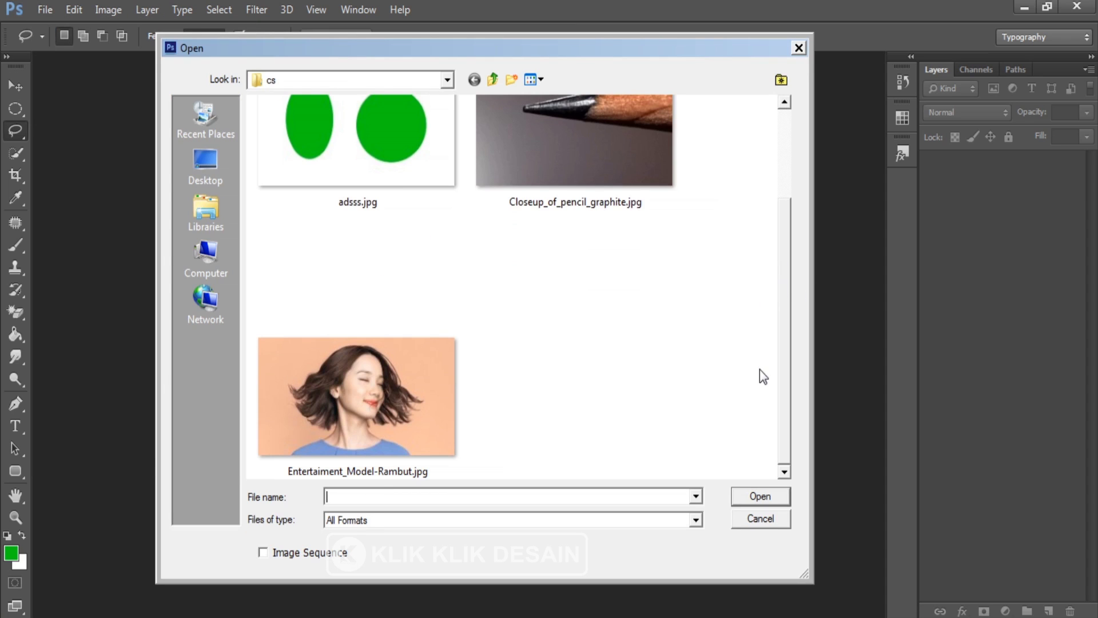
click(416, 391)
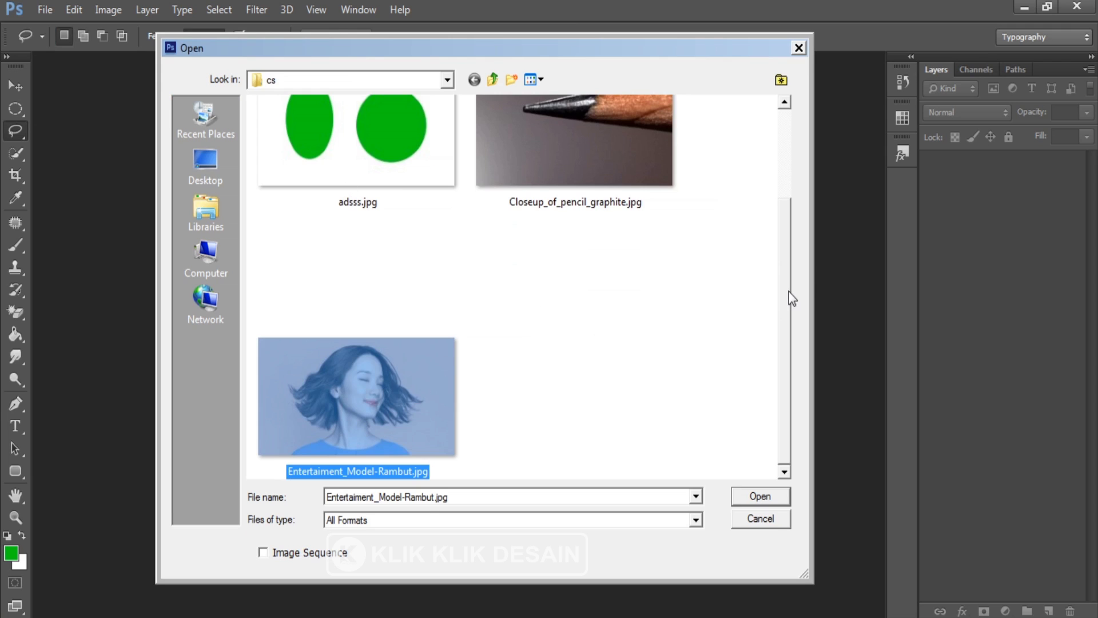
scroll(792, 258, up, 3)
ctrl+click(374, 263)
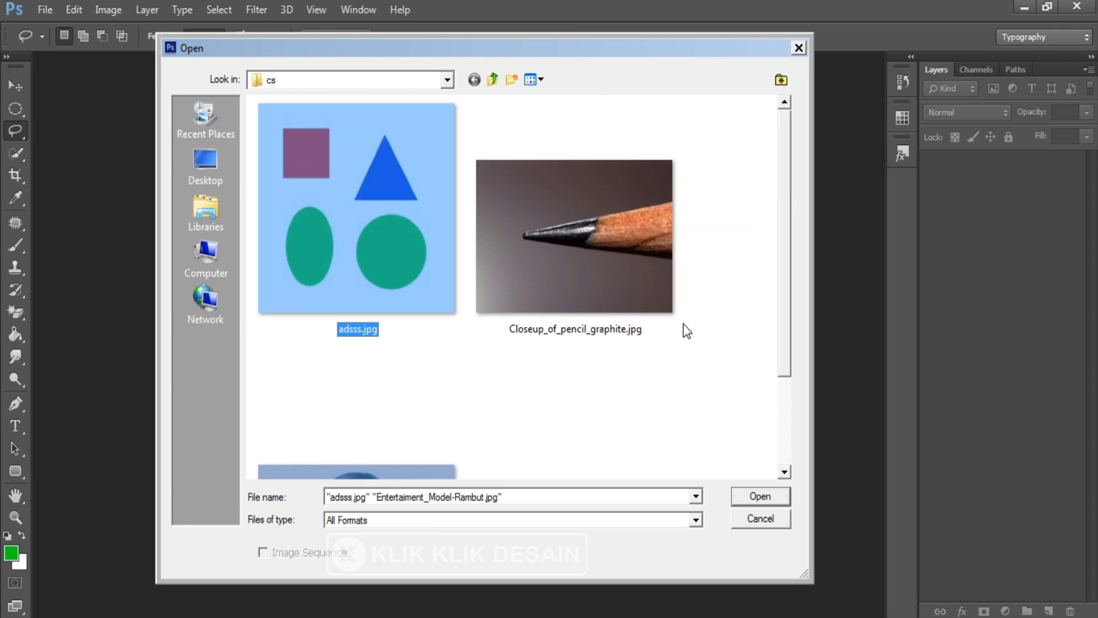
ctrl+click(574, 242)
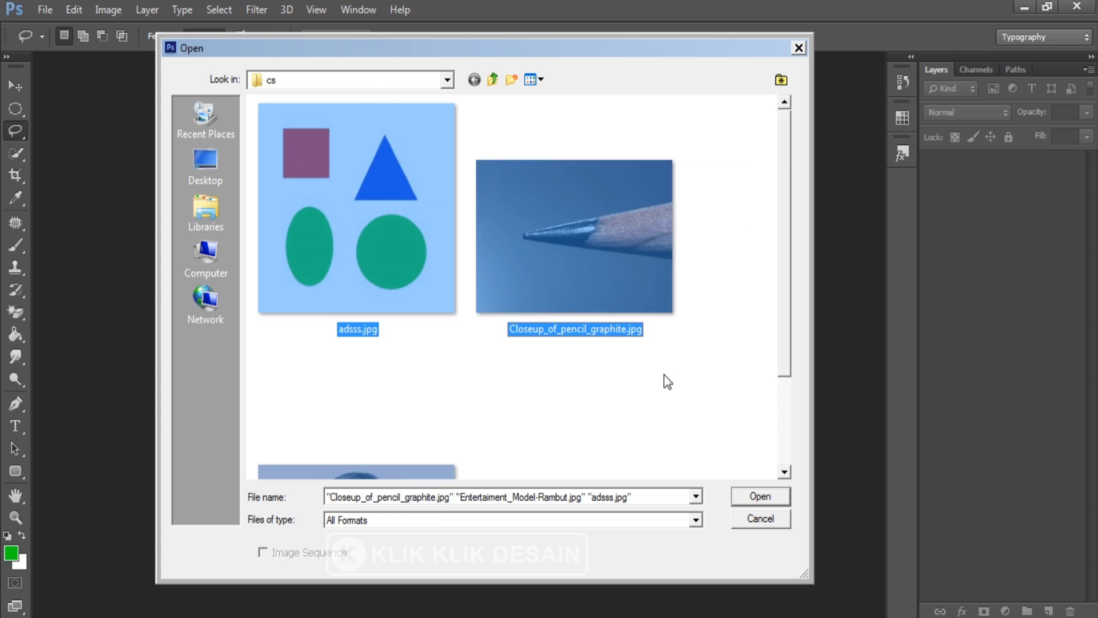
click(756, 496)
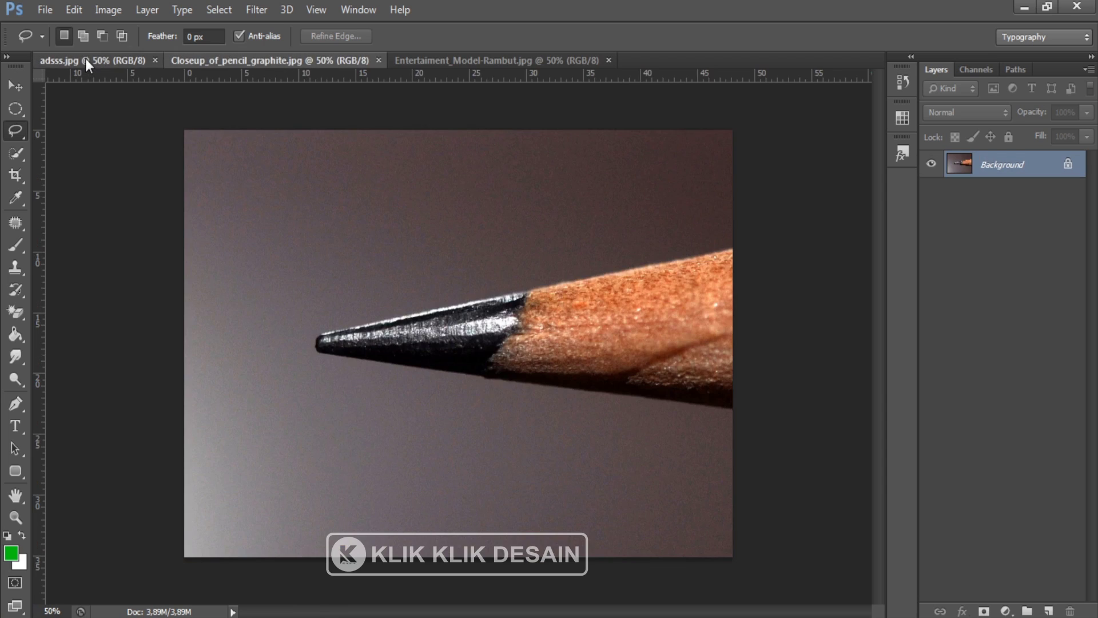
- Switch to the adsss.jpg document and try to move its locked Background layer with the Move tool
click(85, 58)
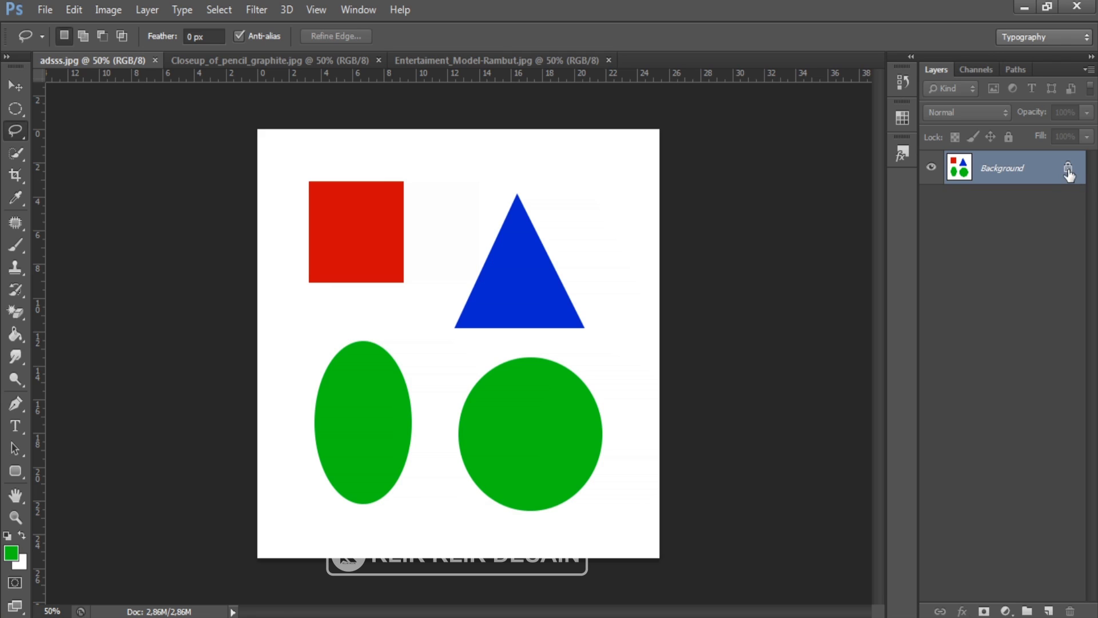
click(17, 85)
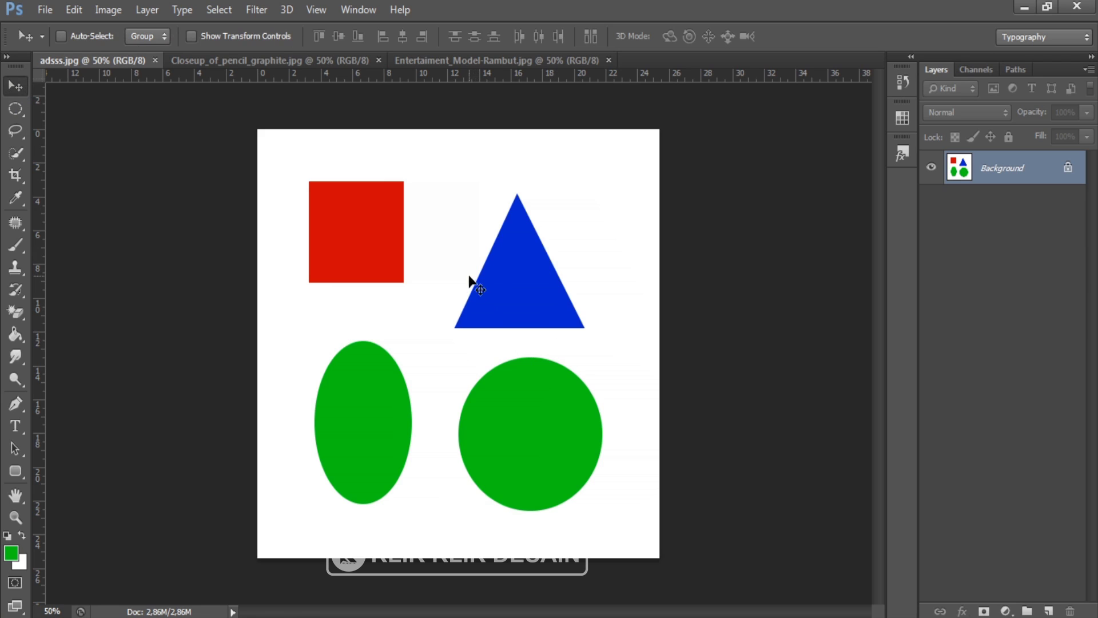
click(472, 327)
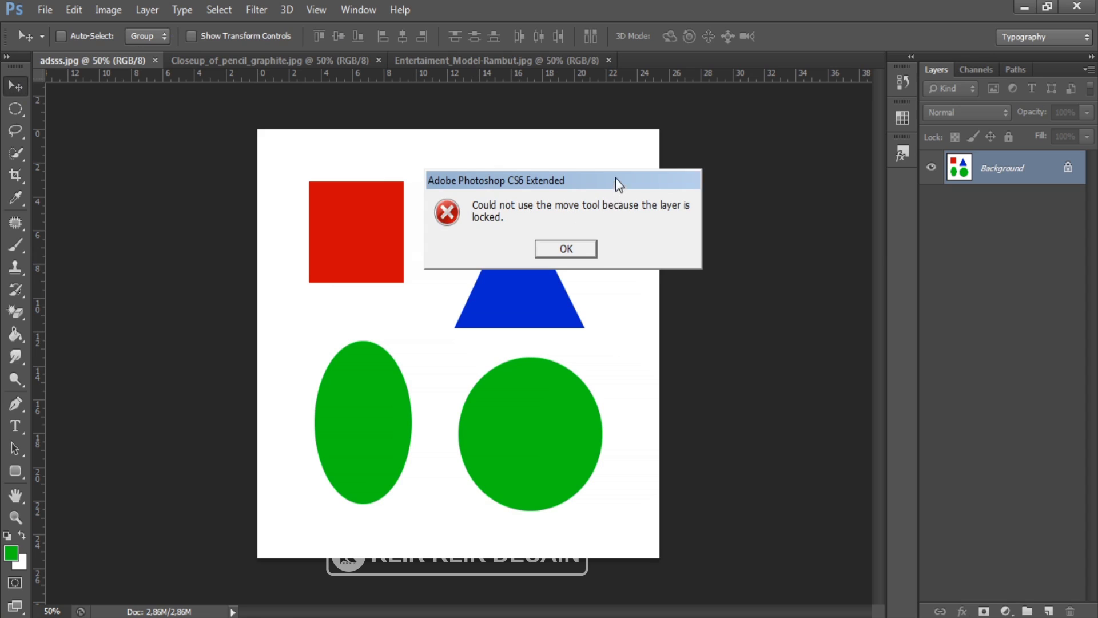
drag(615, 177, 502, 135)
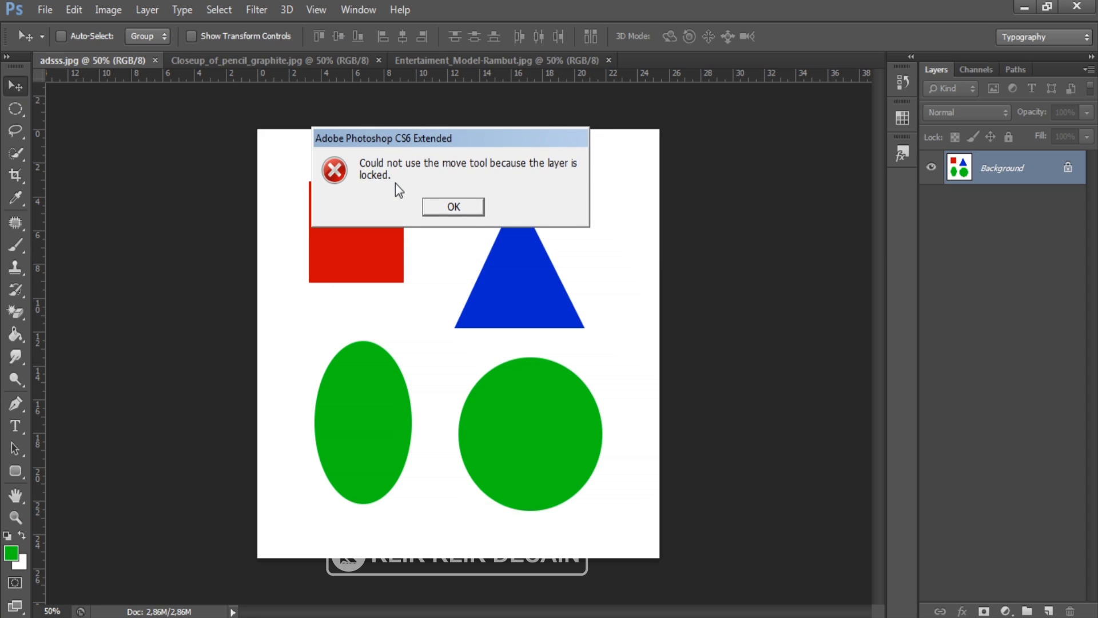
click(461, 211)
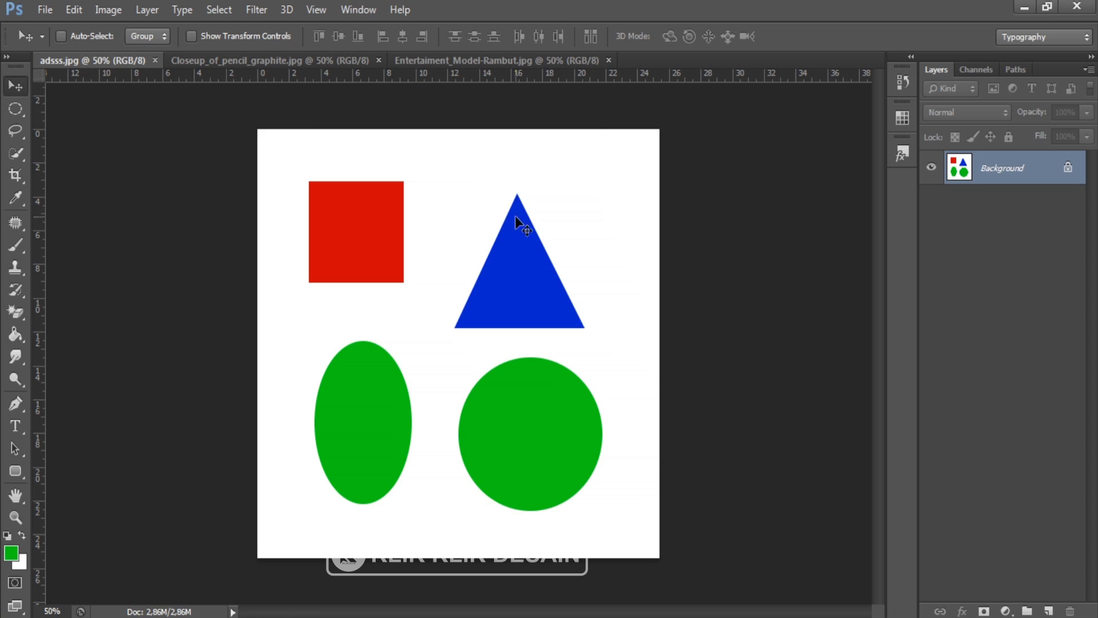
- Convert the Background into a regular layer named Layer 0, and undo a short test move of it
double_click(1042, 173)
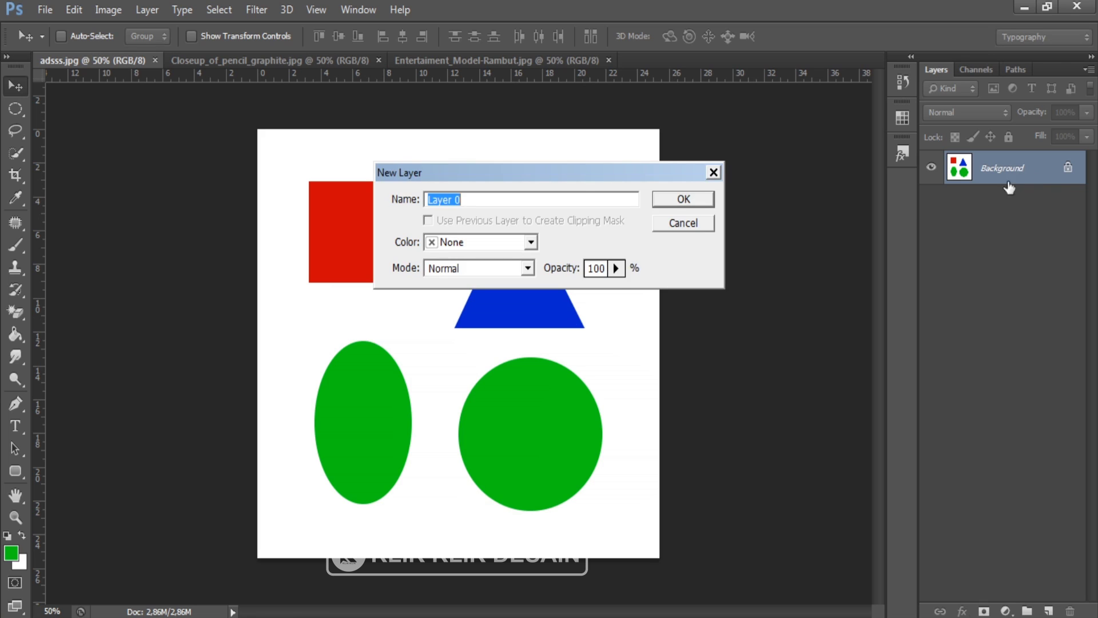
click(669, 201)
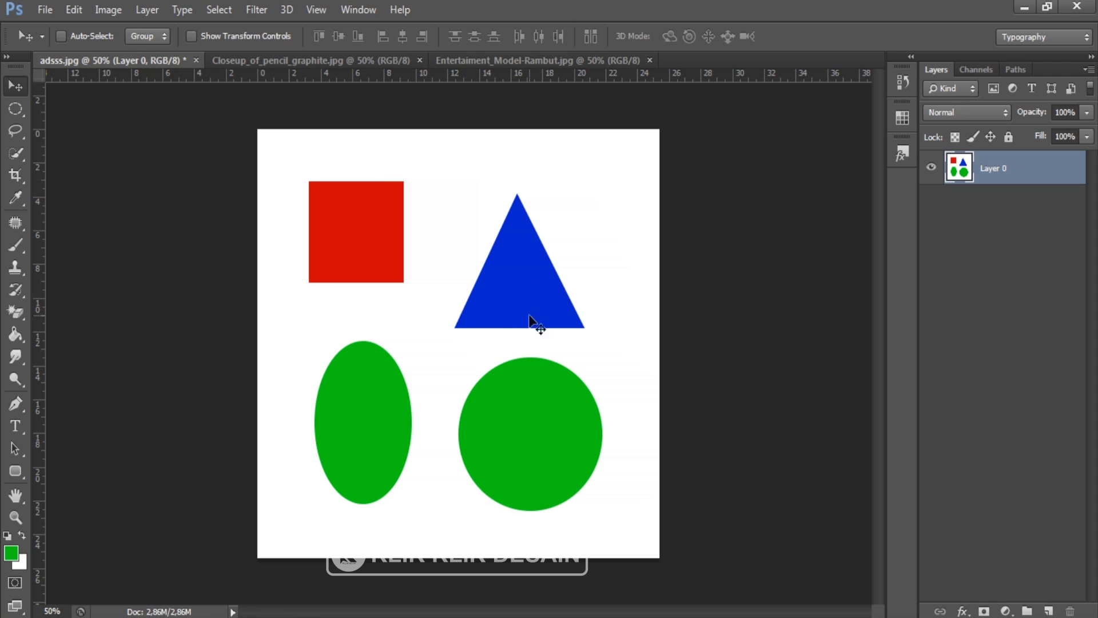
drag(489, 300, 537, 309)
key(ctrl+z)
- Select the red square along its edges with the Rectangular Marquee tool
click(14, 112)
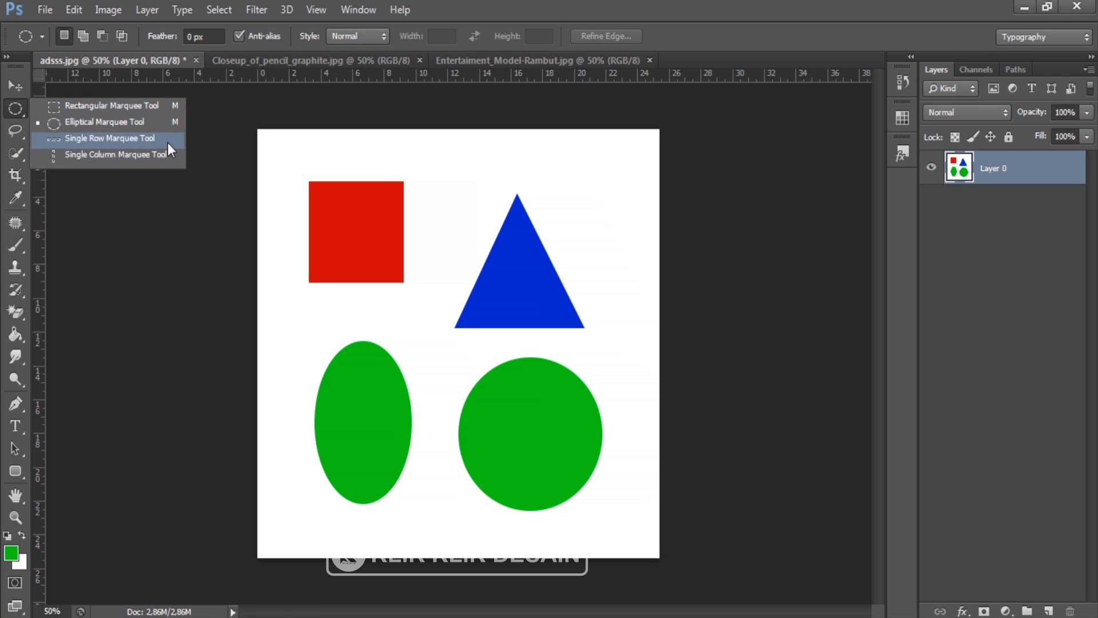
click(156, 106)
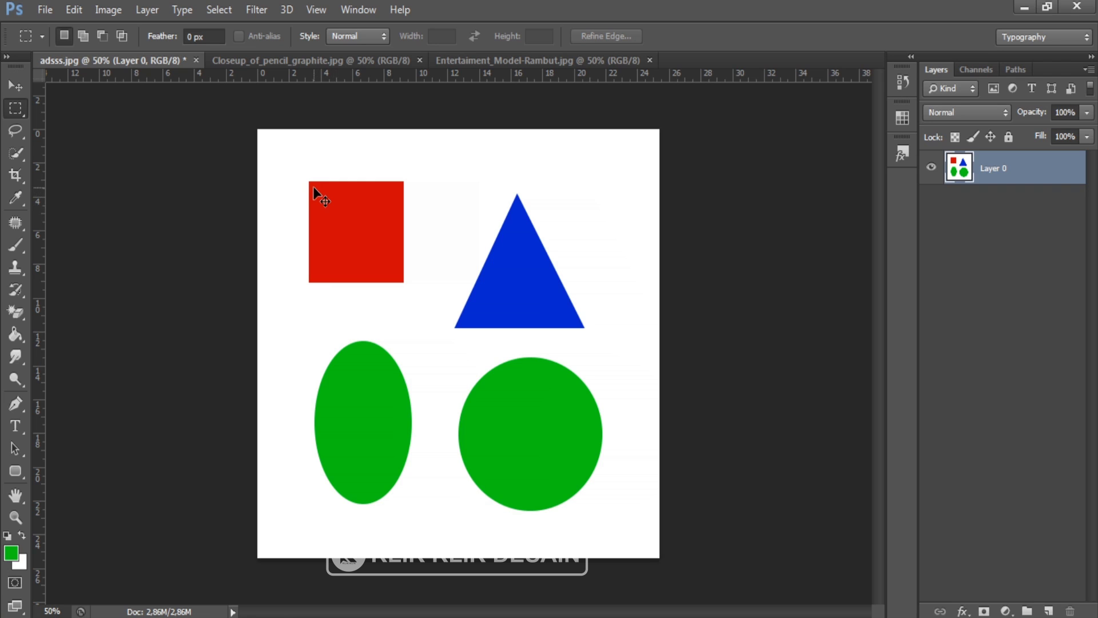
key(ctrl+plus)
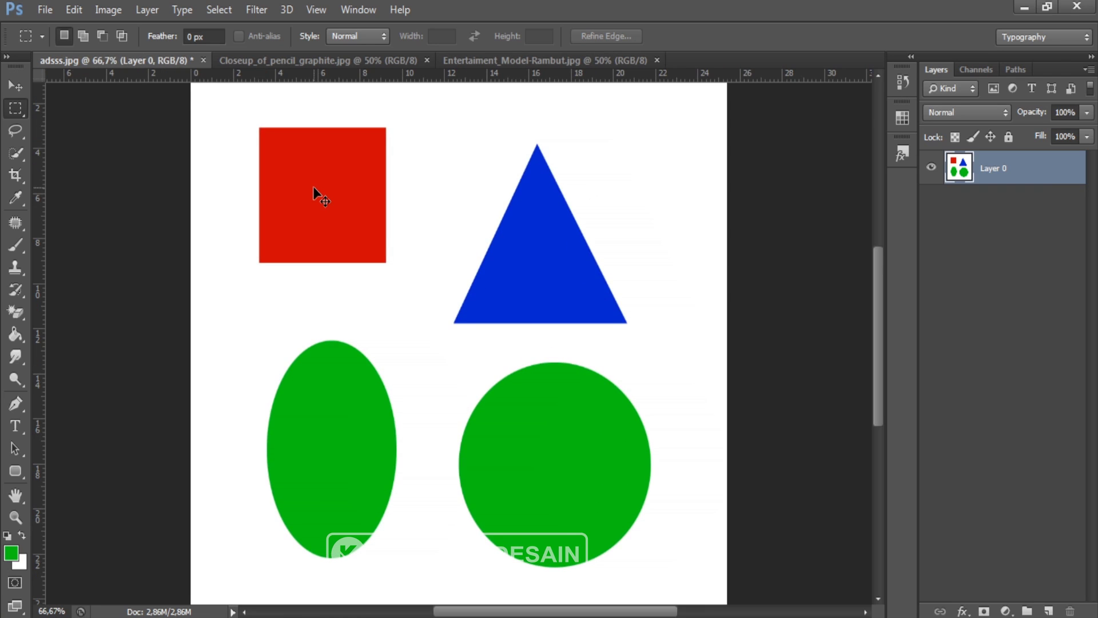
key(ctrl+plus)
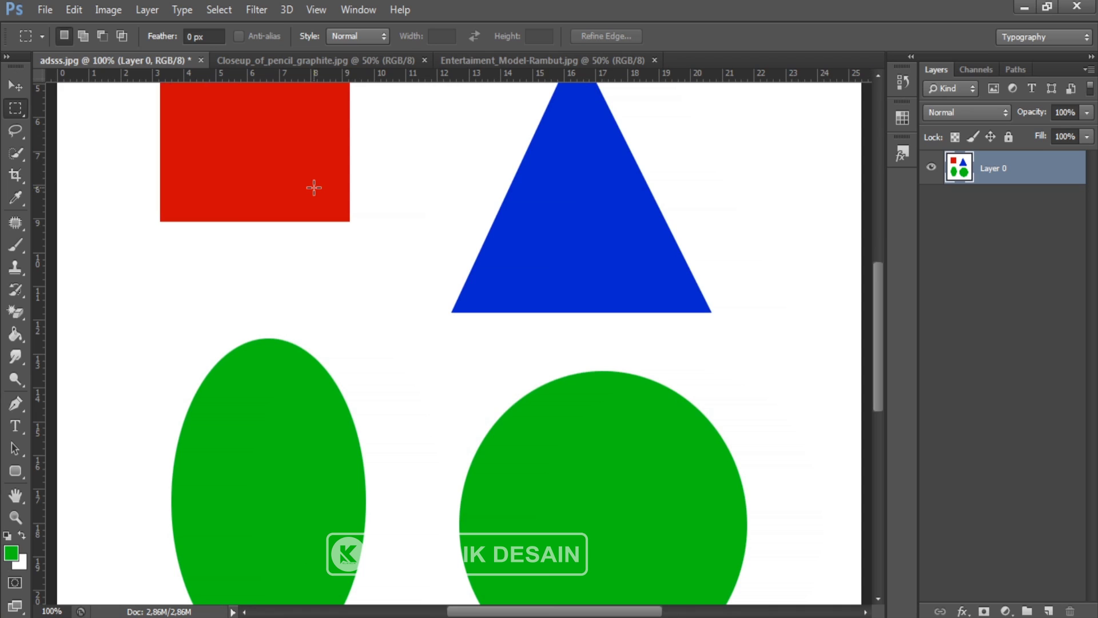
key(space)
drag(530, 252, 525, 179)
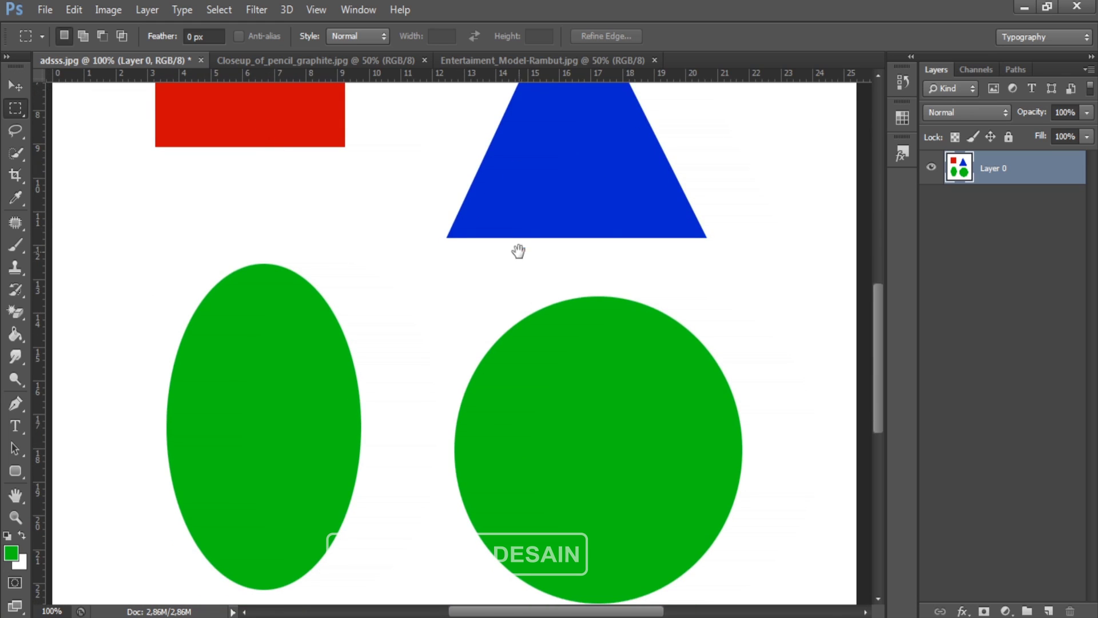
drag(517, 250, 500, 441)
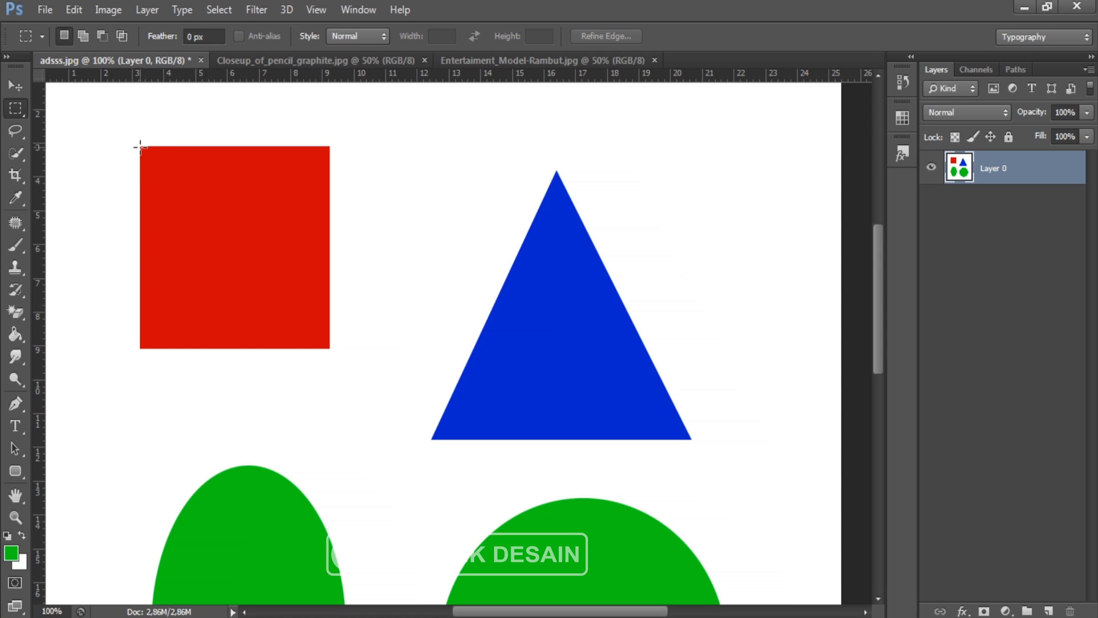
drag(140, 147, 327, 345)
drag(328, 345, 329, 346)
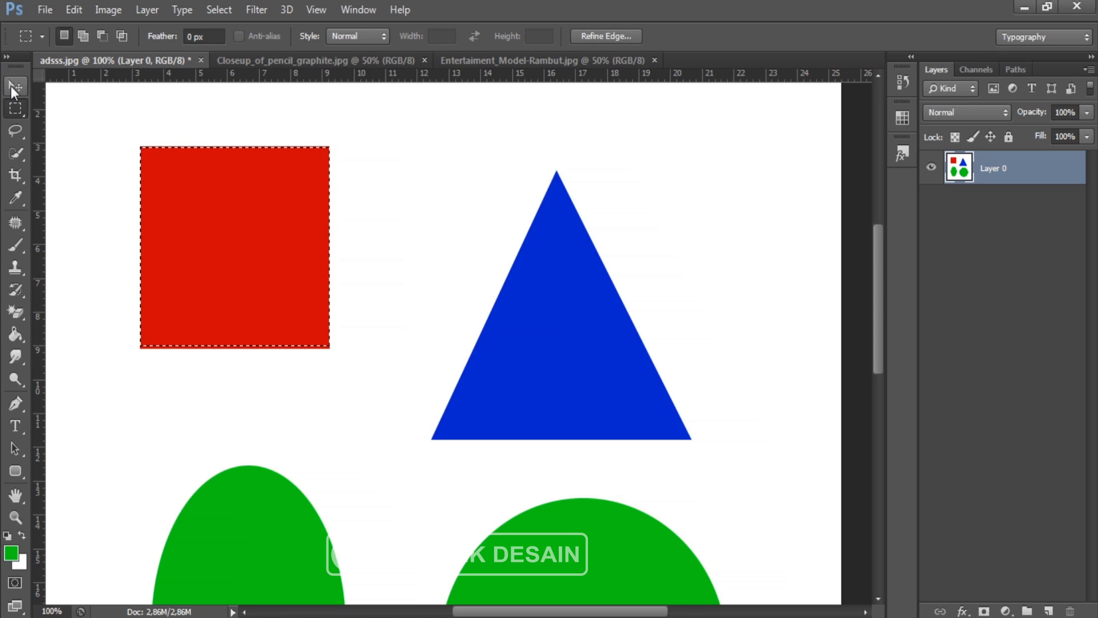
- Try moving the selected red square over the blue triangle, and undo the move
click(12, 86)
drag(291, 246, 485, 329)
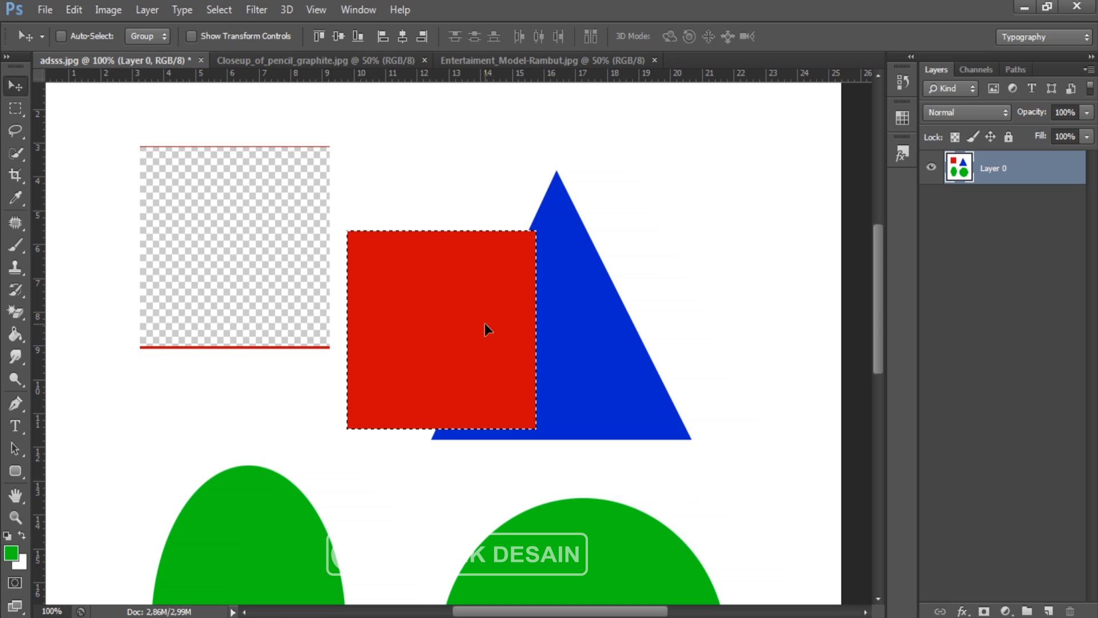
key(ctrl+z)
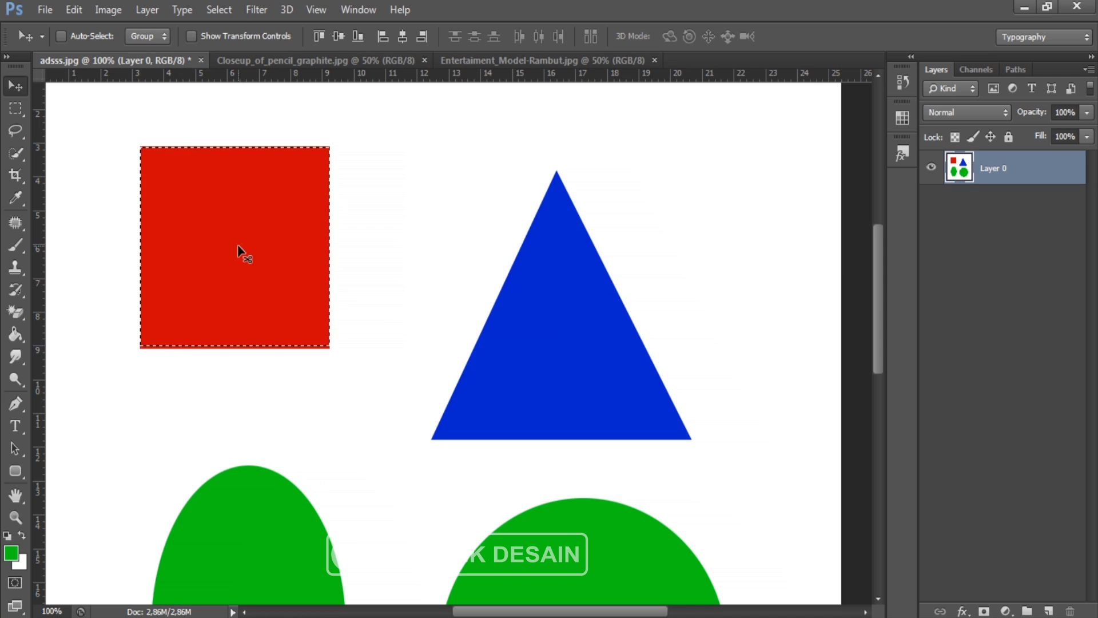
- Copy the selected red square to a new layer placed just right of the original, and hide that layer
key(ctrl+j)
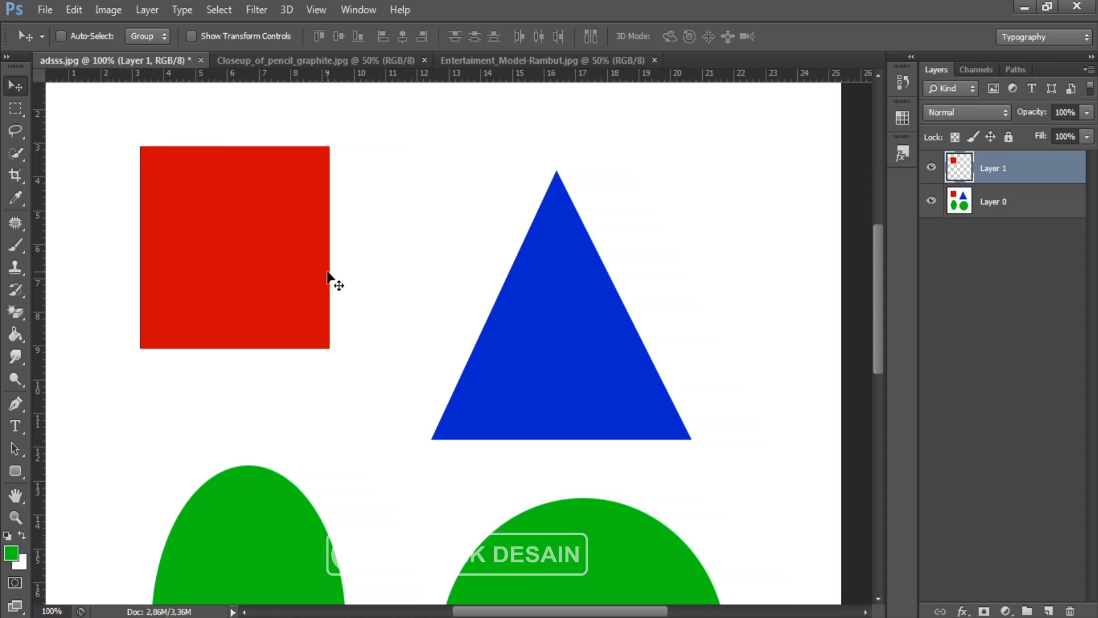
drag(331, 282, 511, 251)
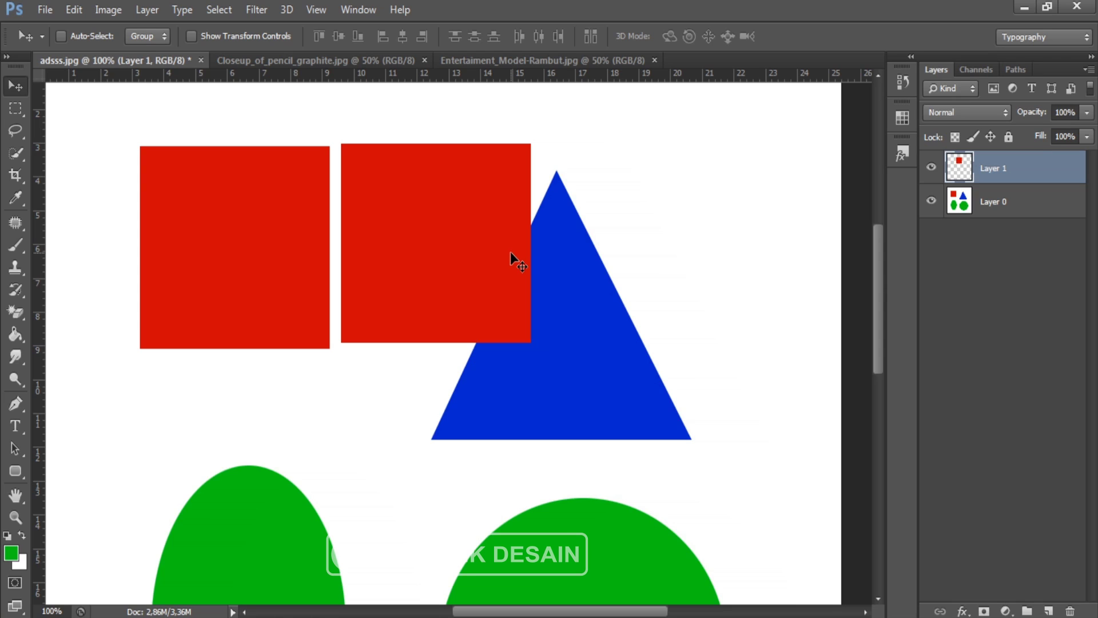
click(932, 168)
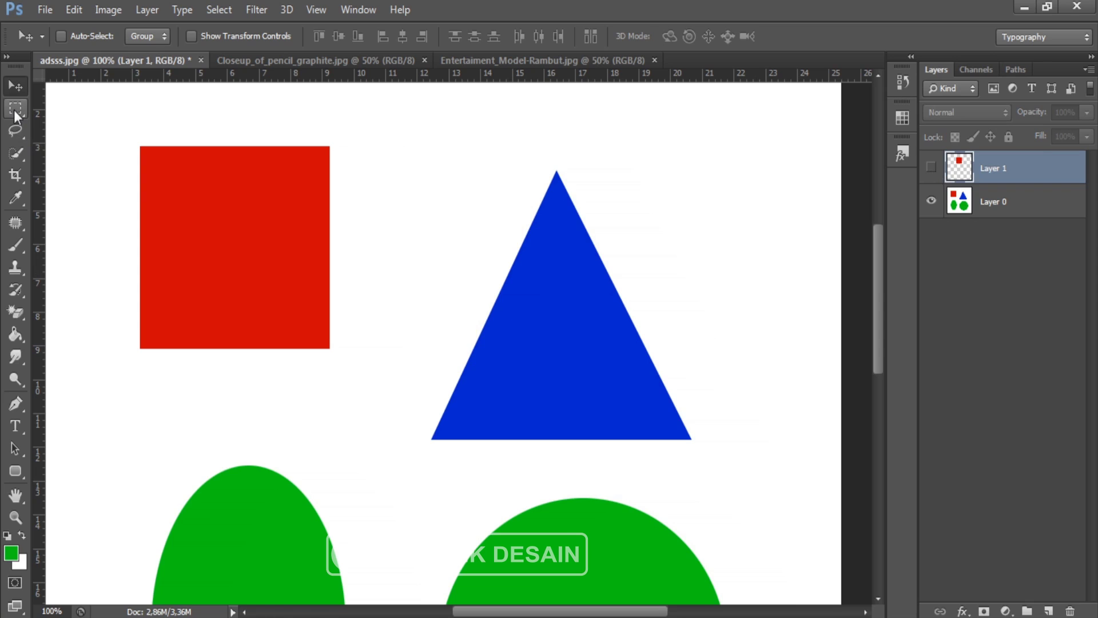
- Activate the Rectangular Marquee tool and add an empty layer named KOTAK above the hidden Layer 1
drag(14, 110, 39, 104)
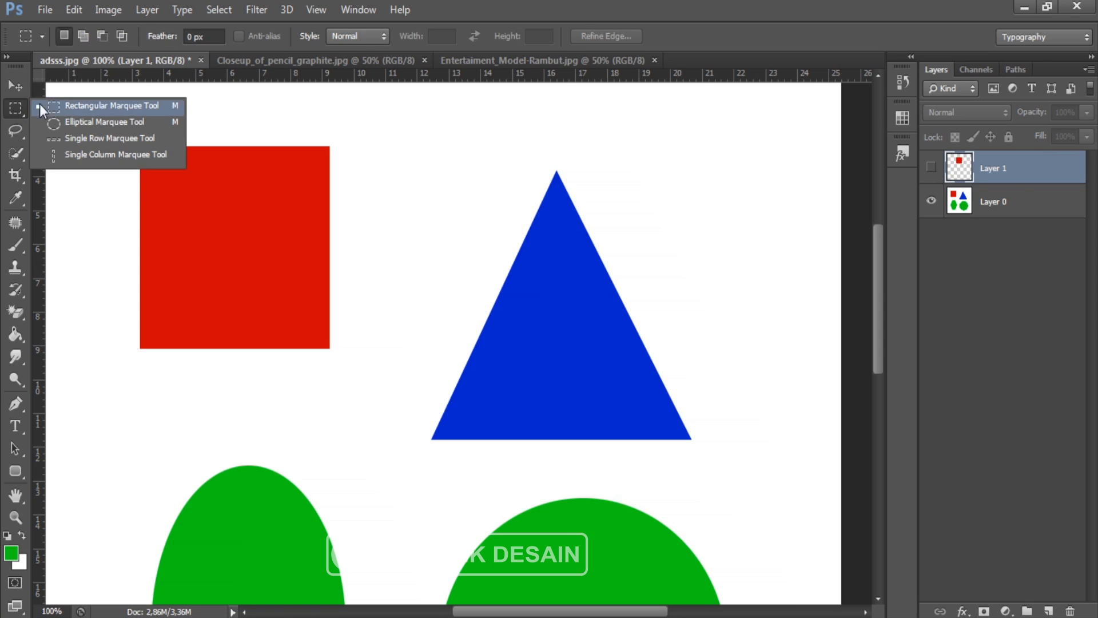
click(78, 110)
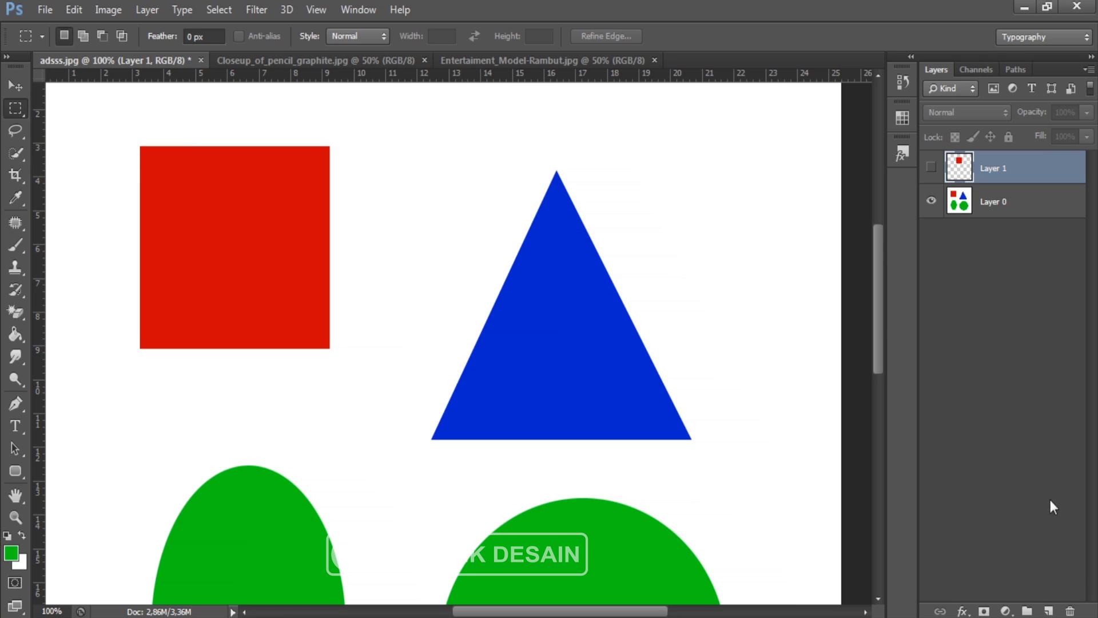
click(1049, 611)
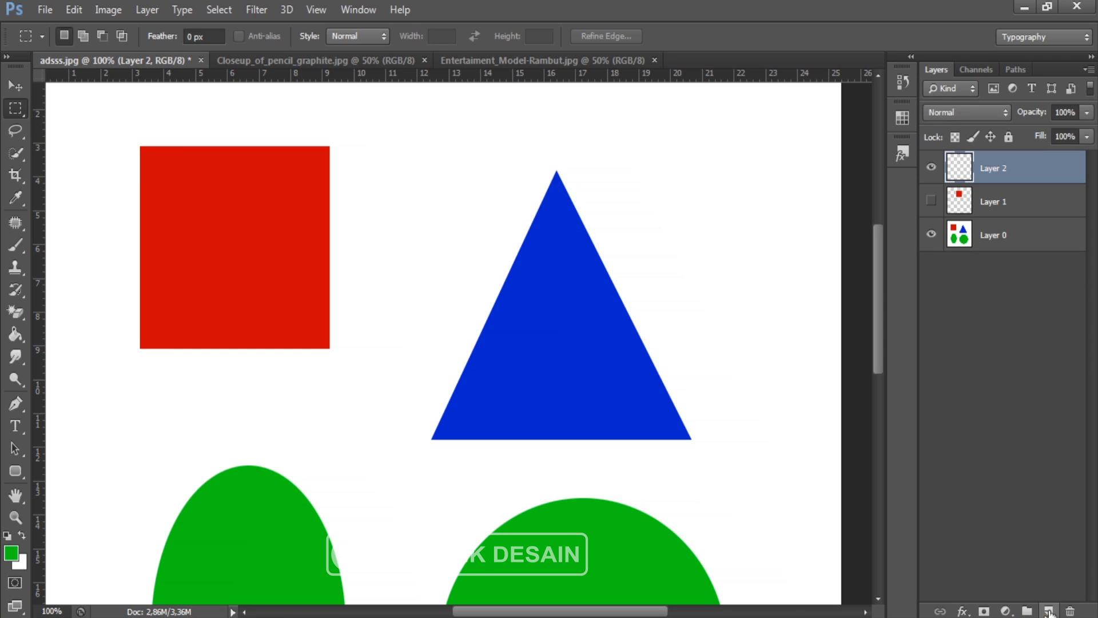
double_click(990, 169)
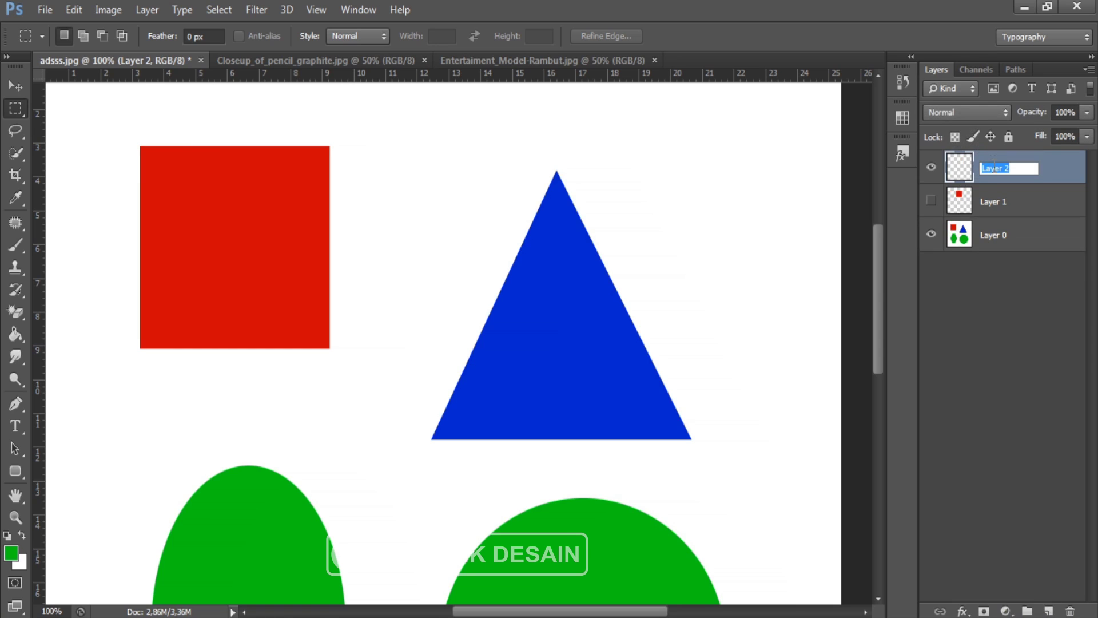
text(KOTAK)
key(Return)
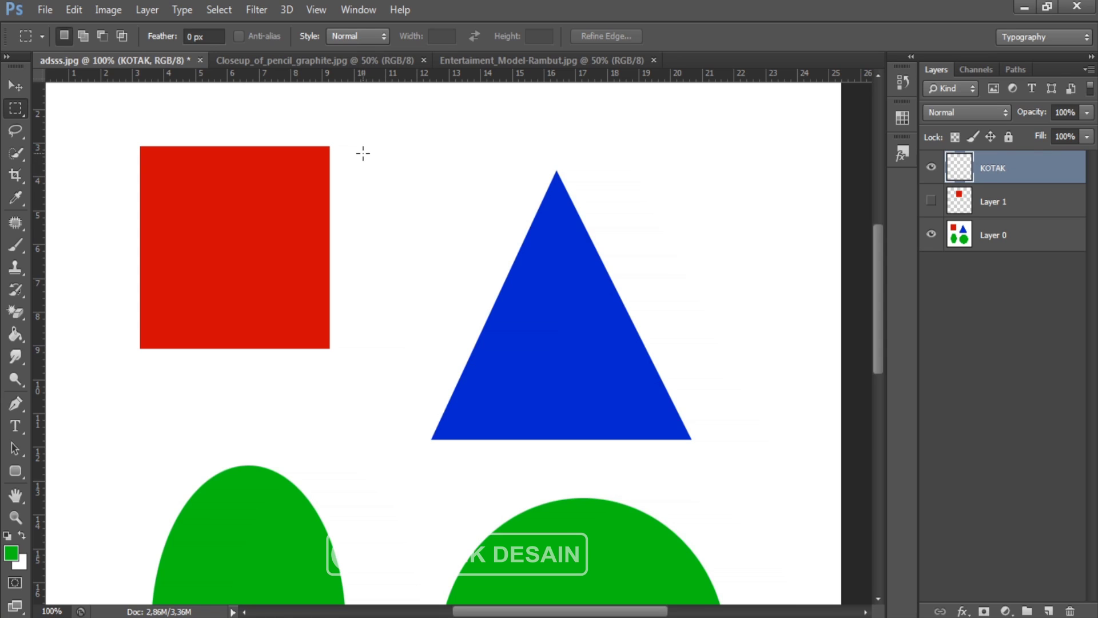
- Draw a small rectangular selection between the red square and the blue triangle, and set the foreground color to red
drag(412, 225, 456, 291)
drag(485, 259, 465, 292)
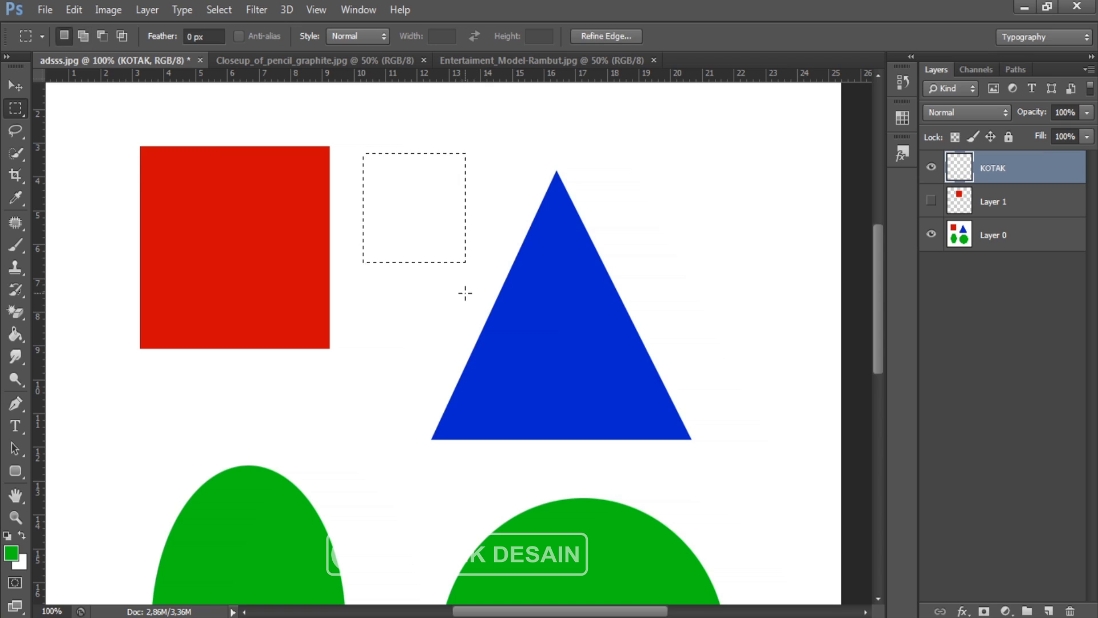
click(12, 553)
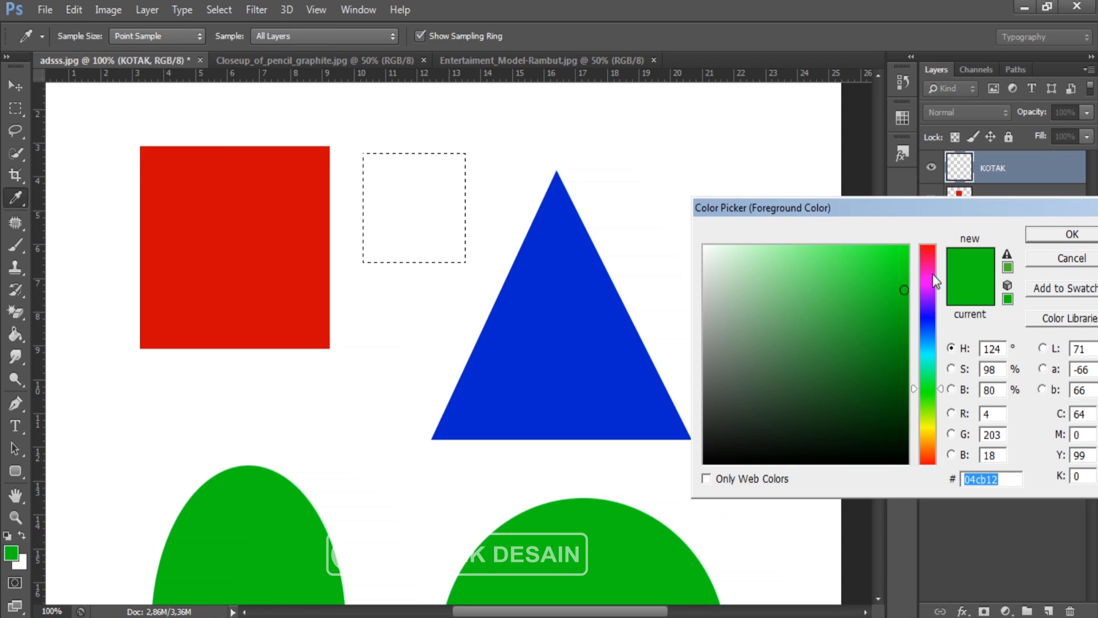
drag(933, 274, 933, 236)
click(1053, 235)
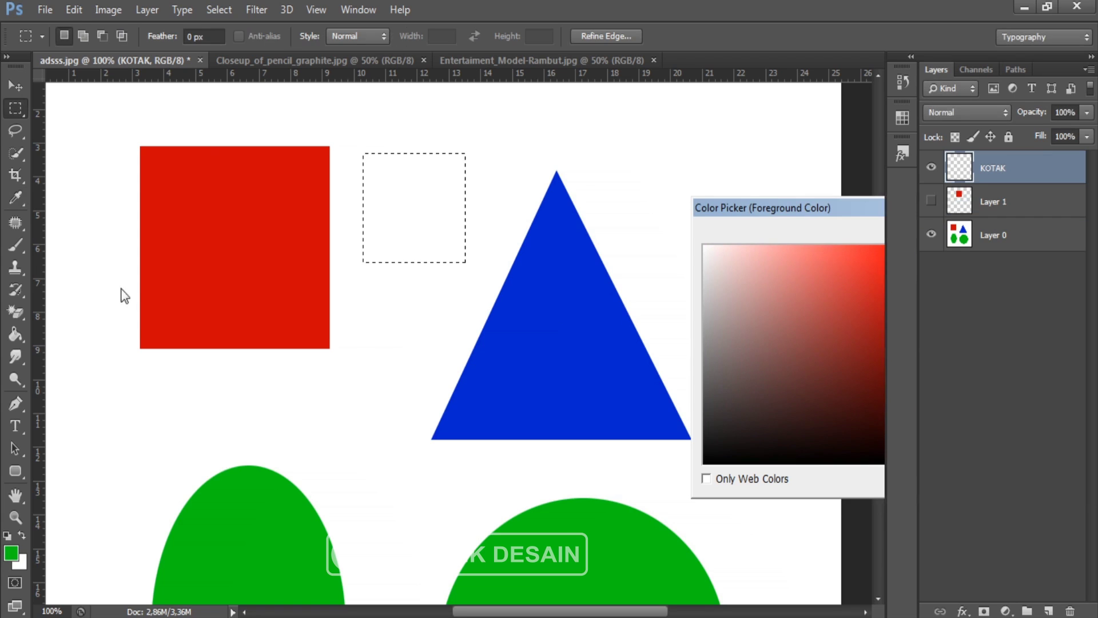
- Fill the small rectangular selection on the KOTAK layer with red using the Paint Bucket tool, and deselect it
click(18, 341)
click(75, 349)
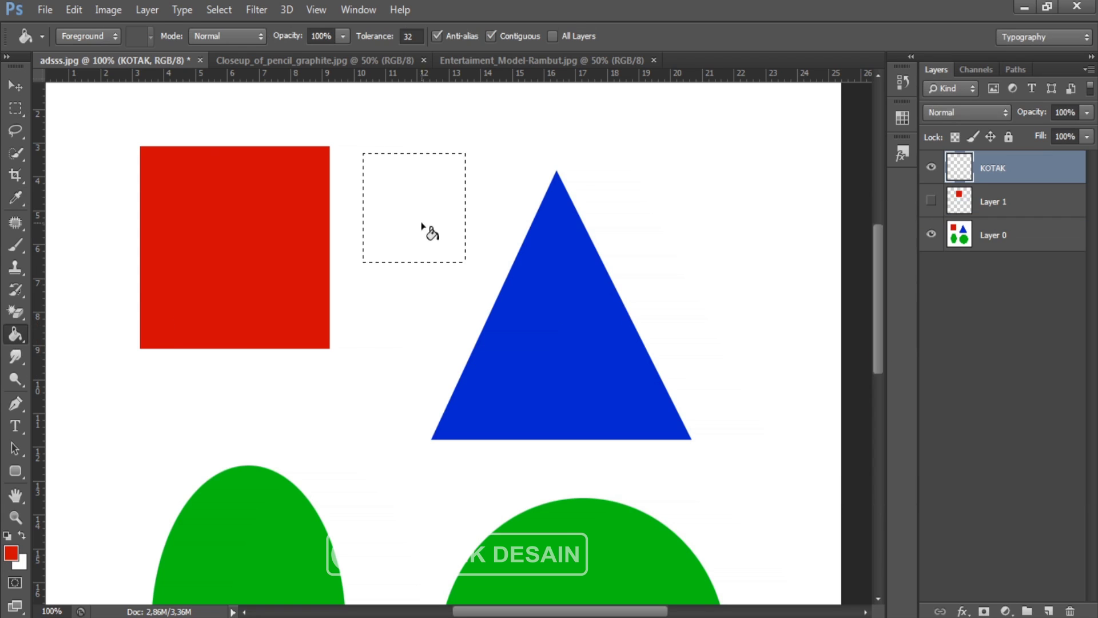
click(499, 321)
key(ctrl+d)
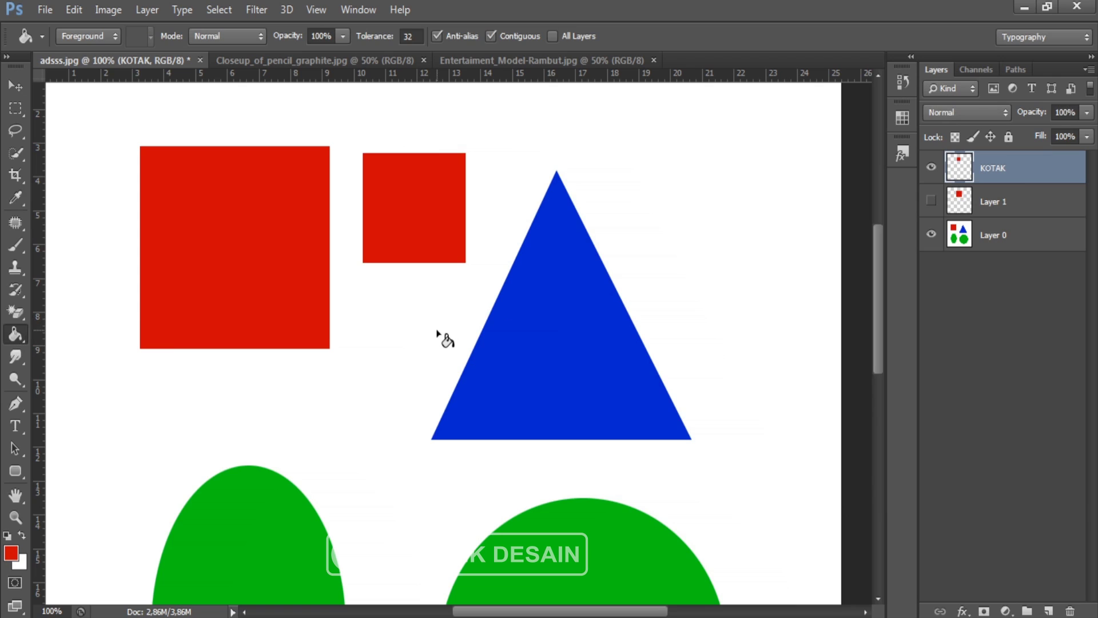
- Draw a tall oval selection with the Elliptical Marquee tool and position it inside the green oval
click(20, 115)
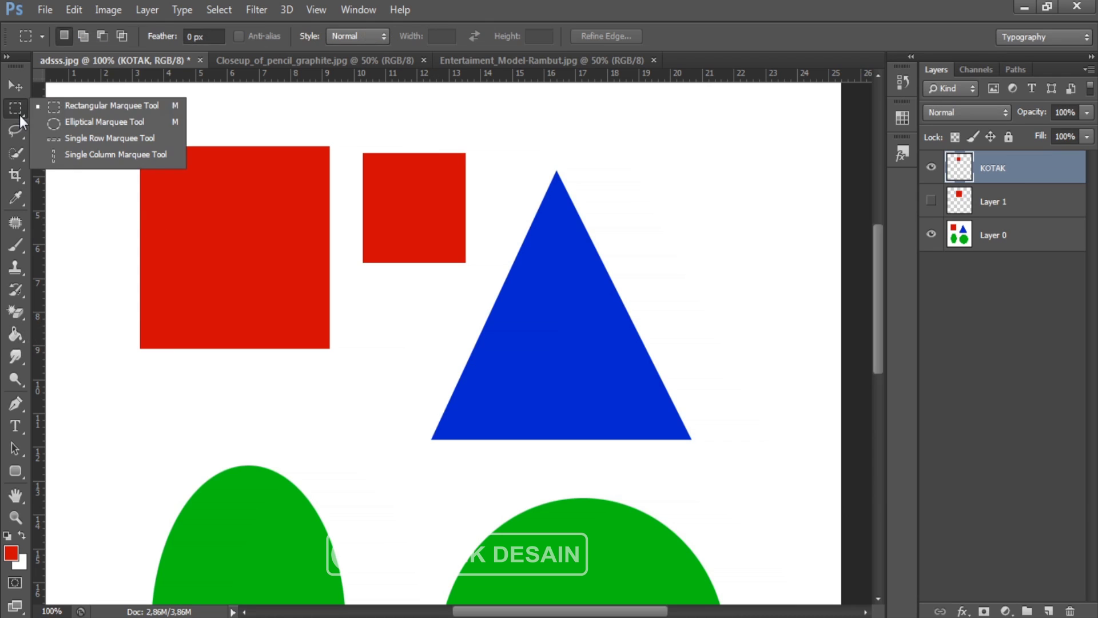
click(59, 114)
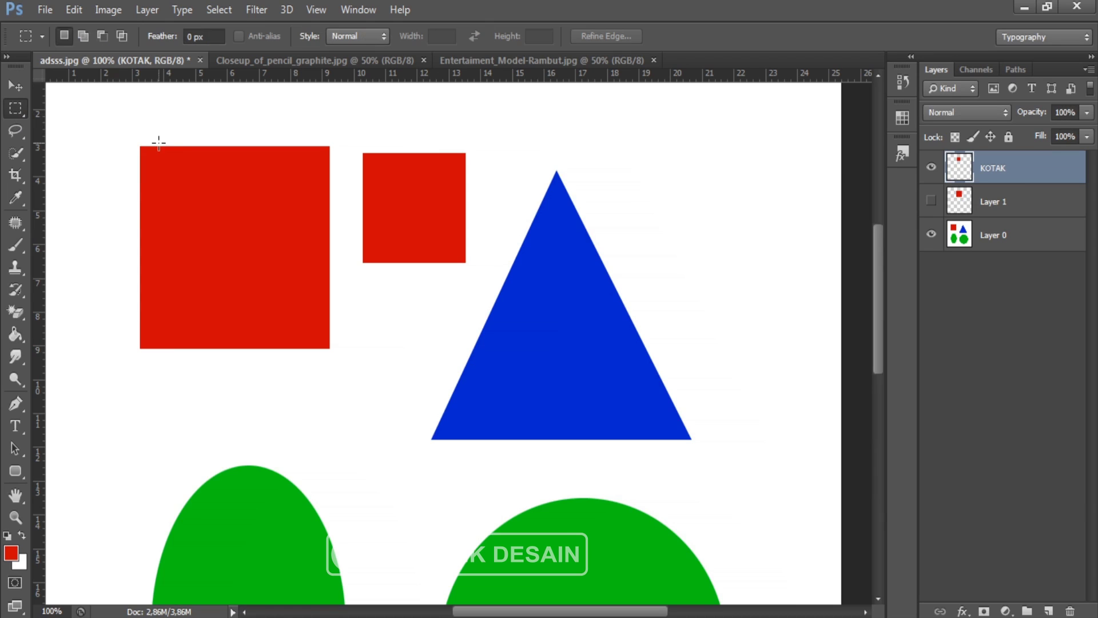
click(10, 116)
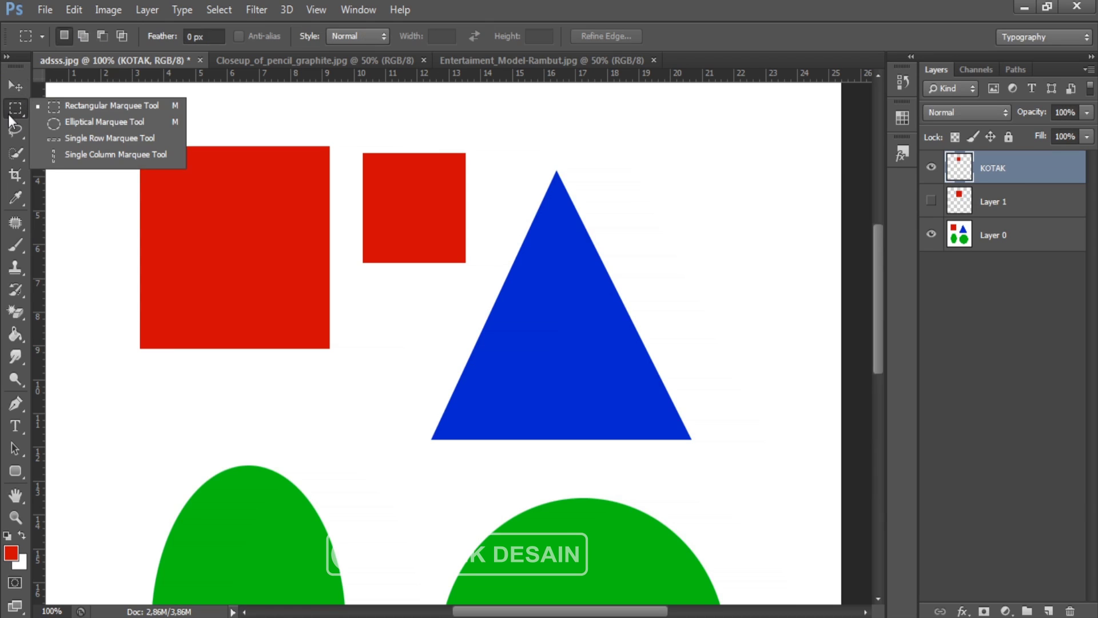
click(70, 127)
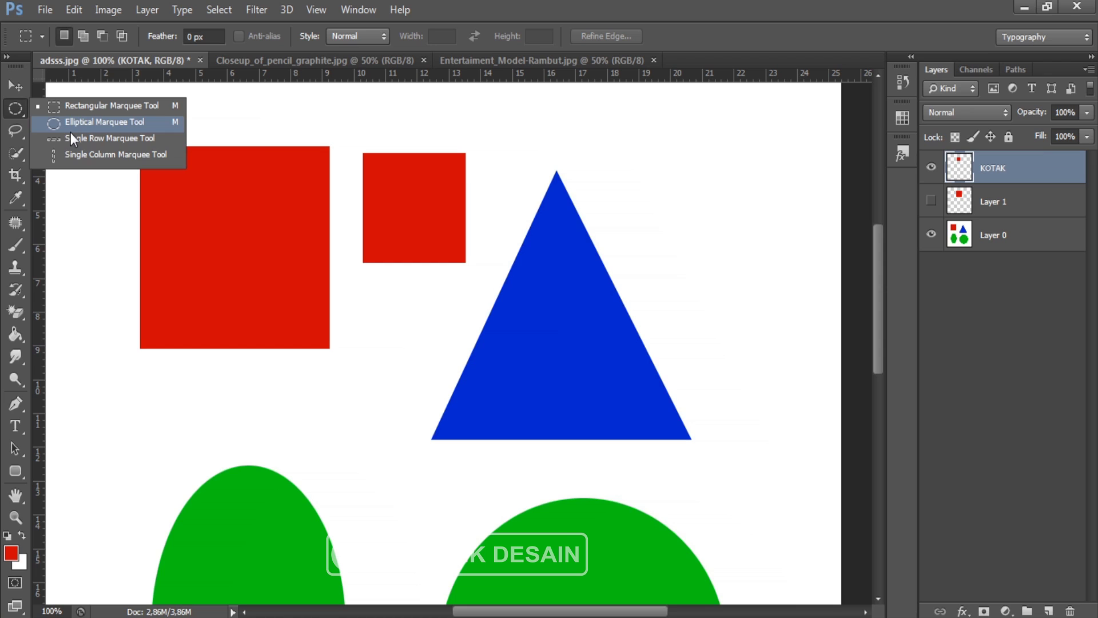
scroll(548, 282, down, 5)
scroll(547, 283, down, 6)
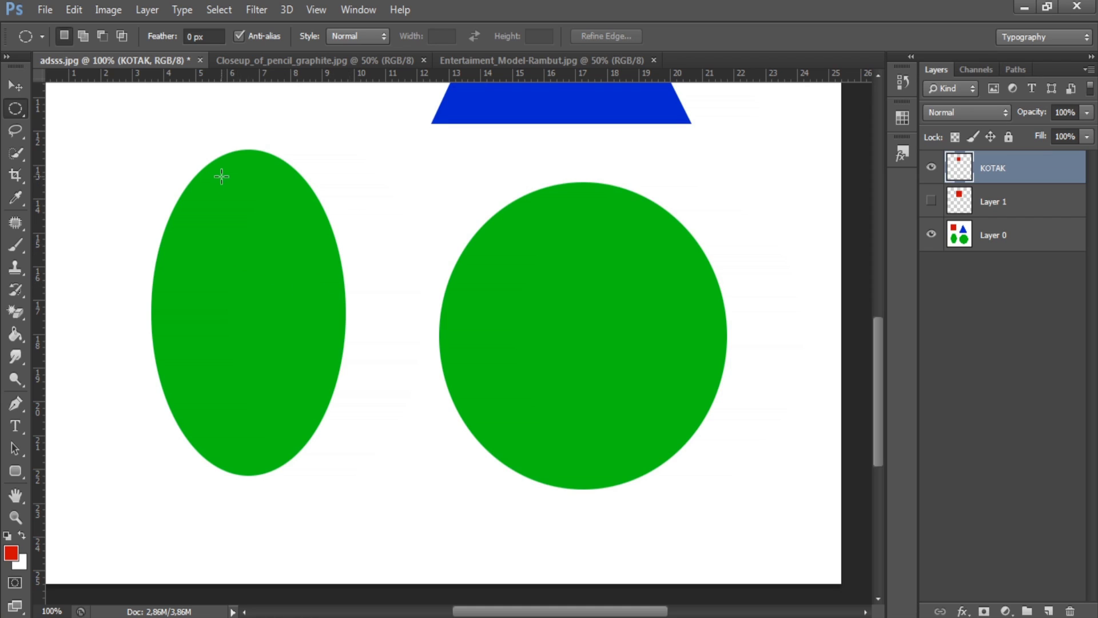
drag(210, 201, 363, 461)
drag(271, 350, 229, 345)
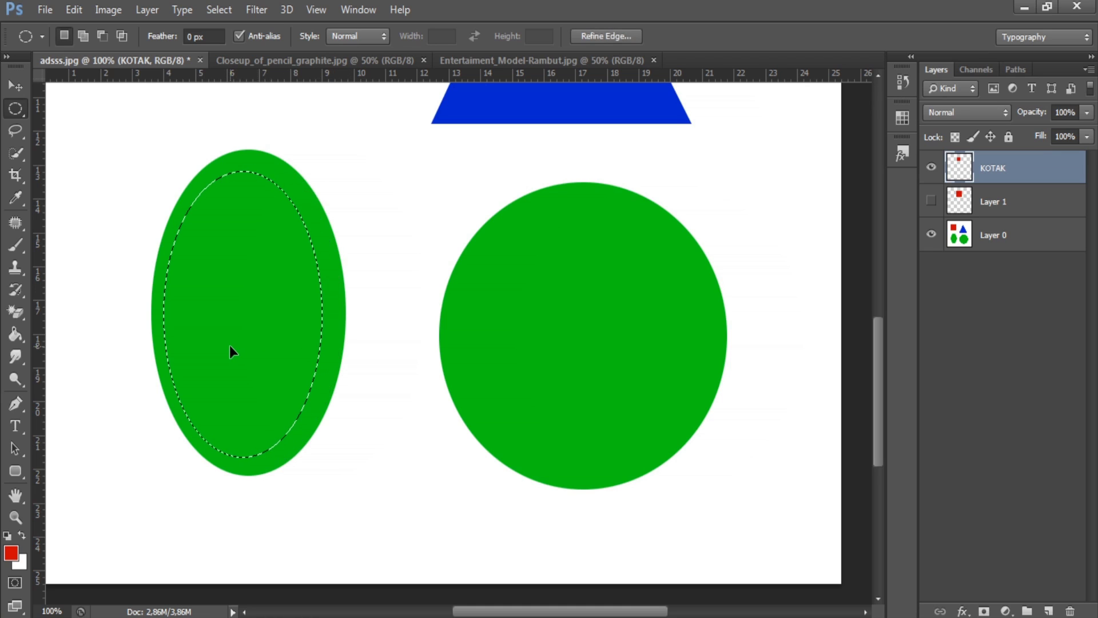
- Copy the selected part of the green oval from Layer 0 to a new layer and shift the copy with the Move tool
click(995, 243)
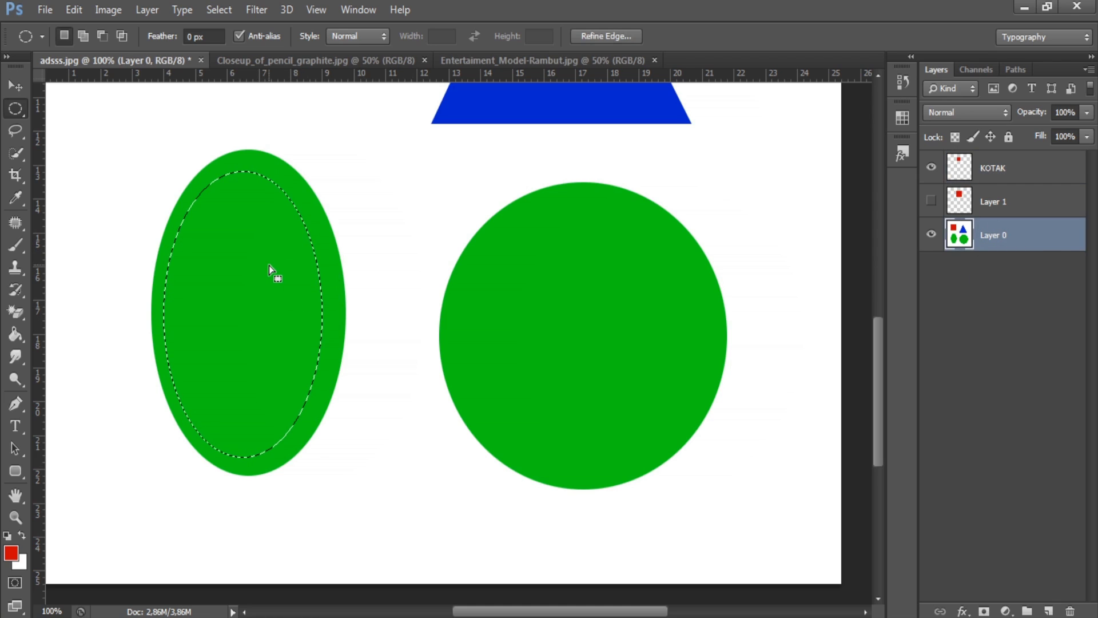
key(ctrl+j)
click(16, 86)
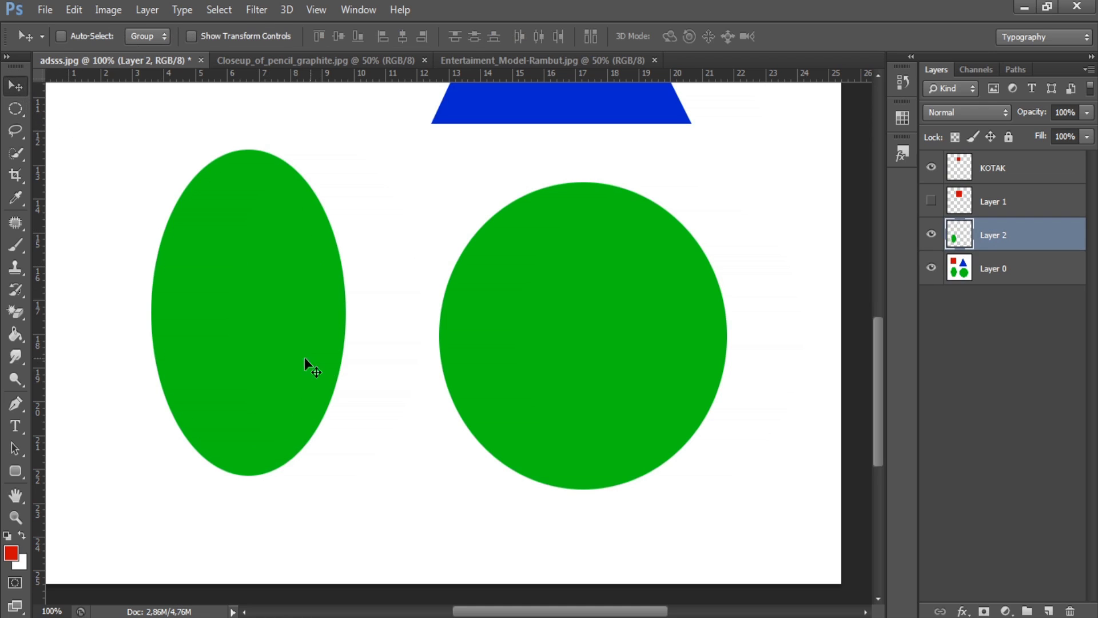
drag(296, 308, 266, 320)
scroll(251, 329, up, 2)
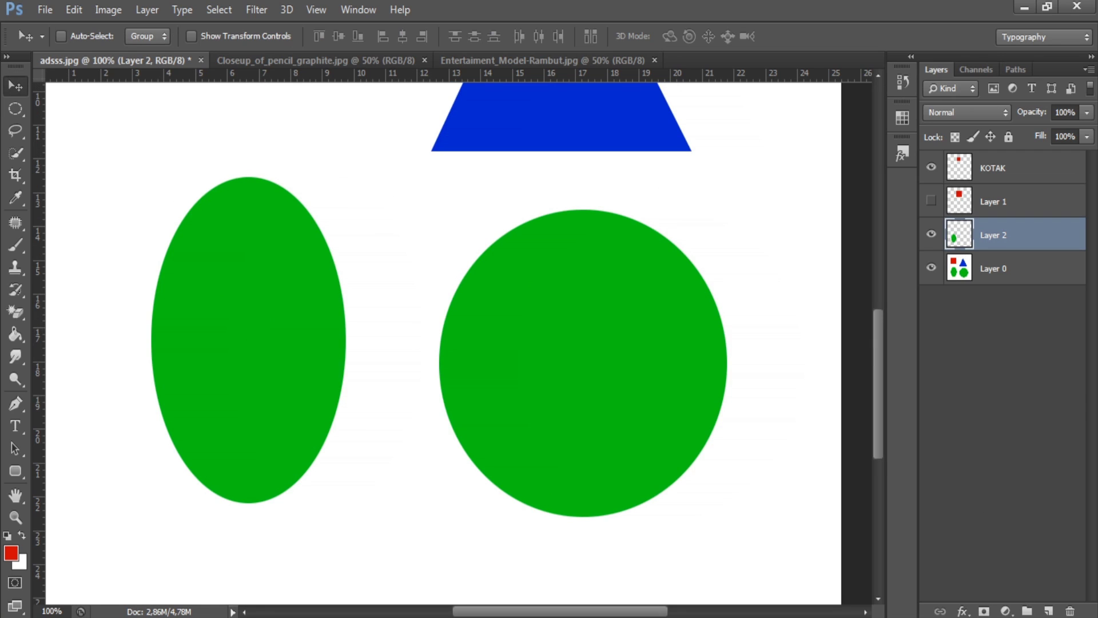
- Add an empty layer above Layer 2 and draw a small upright elliptical selection between the green oval and green circle
click(1048, 611)
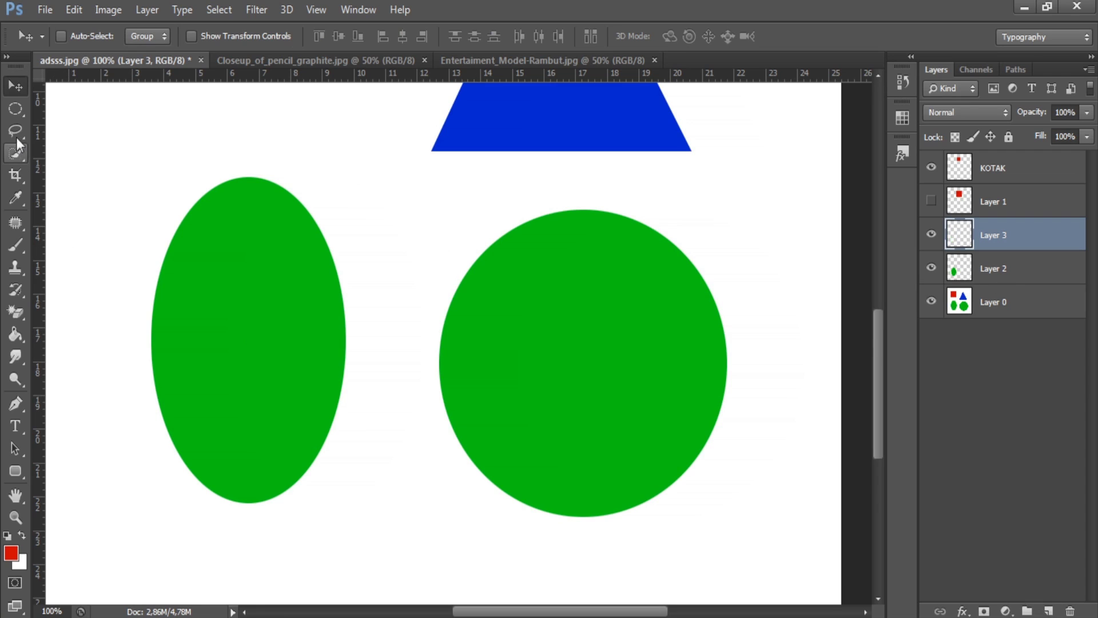
right_click(15, 108)
click(57, 117)
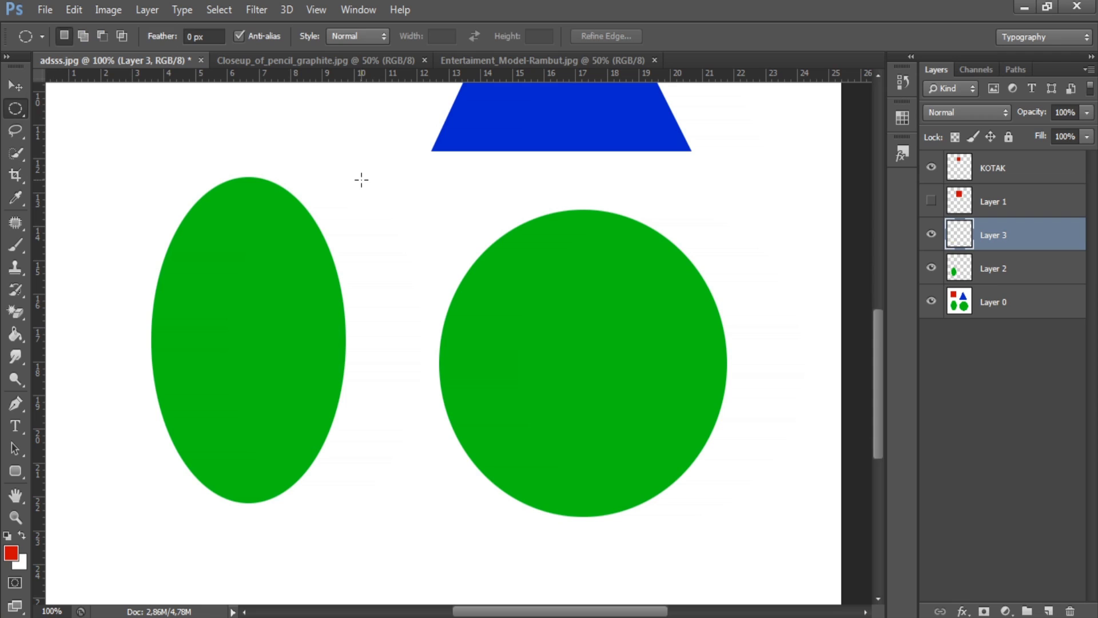
drag(362, 181, 431, 297)
- Fill the small elliptical selection with red using the Paint Bucket tool, and deselect it
click(16, 334)
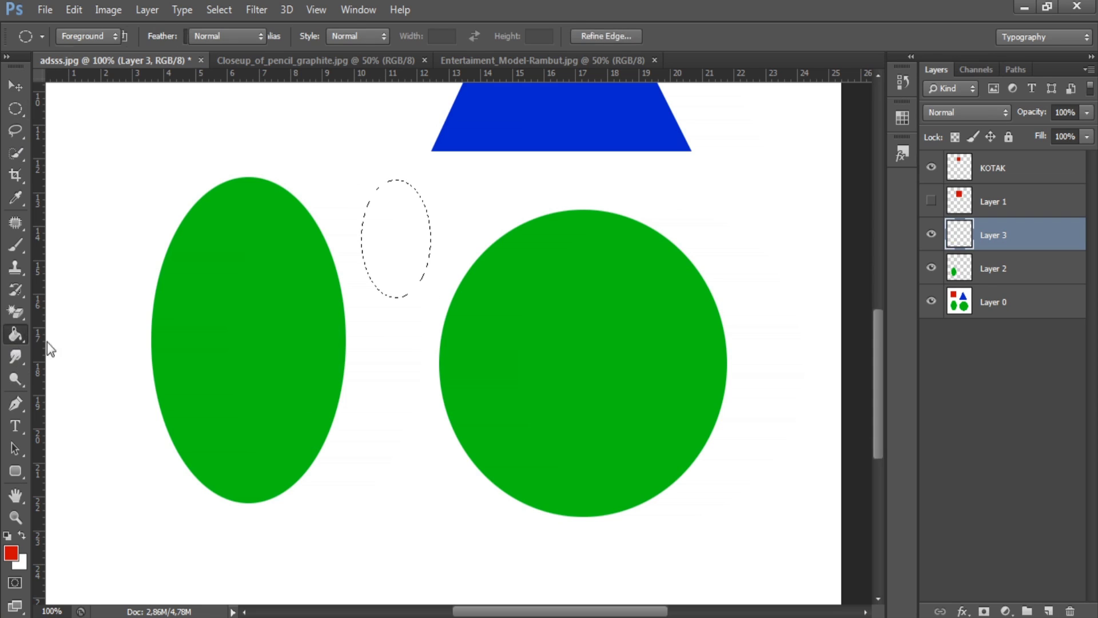
click(405, 256)
key(ctrl+d)
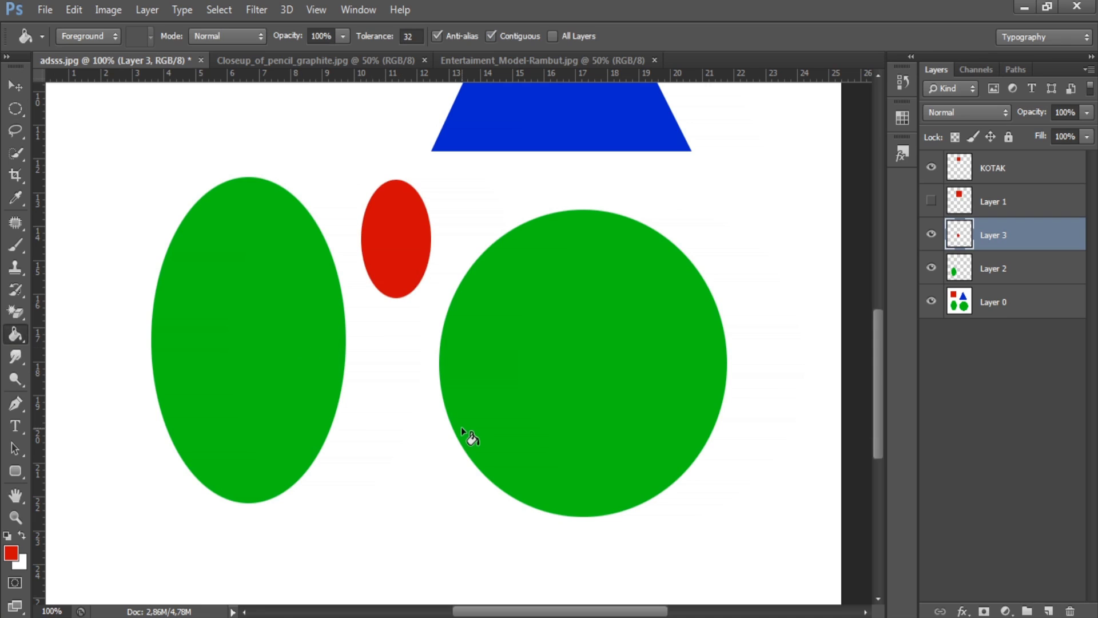
- Select the small red oval along its edges with the Elliptical Marquee tool
click(14, 105)
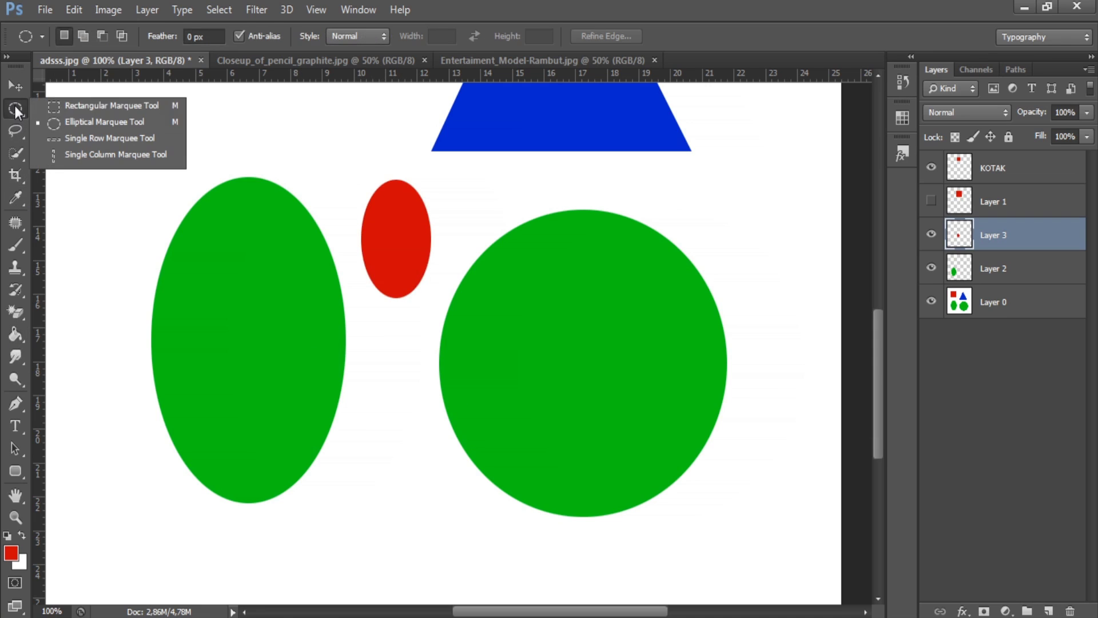
click(123, 119)
scroll(369, 322, up, 5)
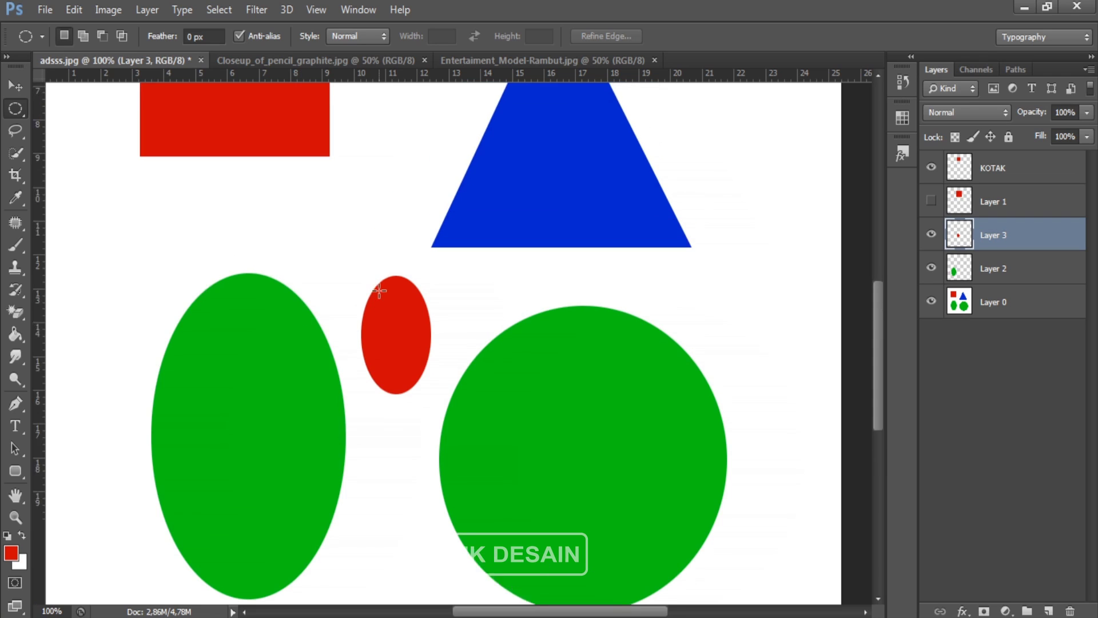
drag(362, 303, 431, 421)
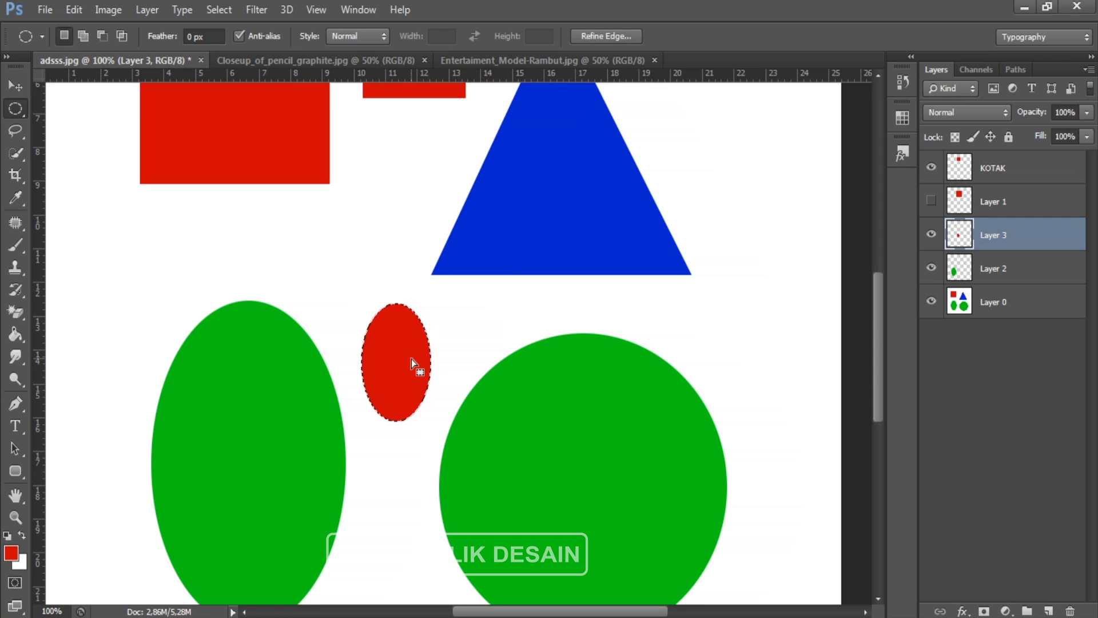
- Deselect and reselect the small red oval, and clear the selection again with the Deselect command
key(ctrl+d)
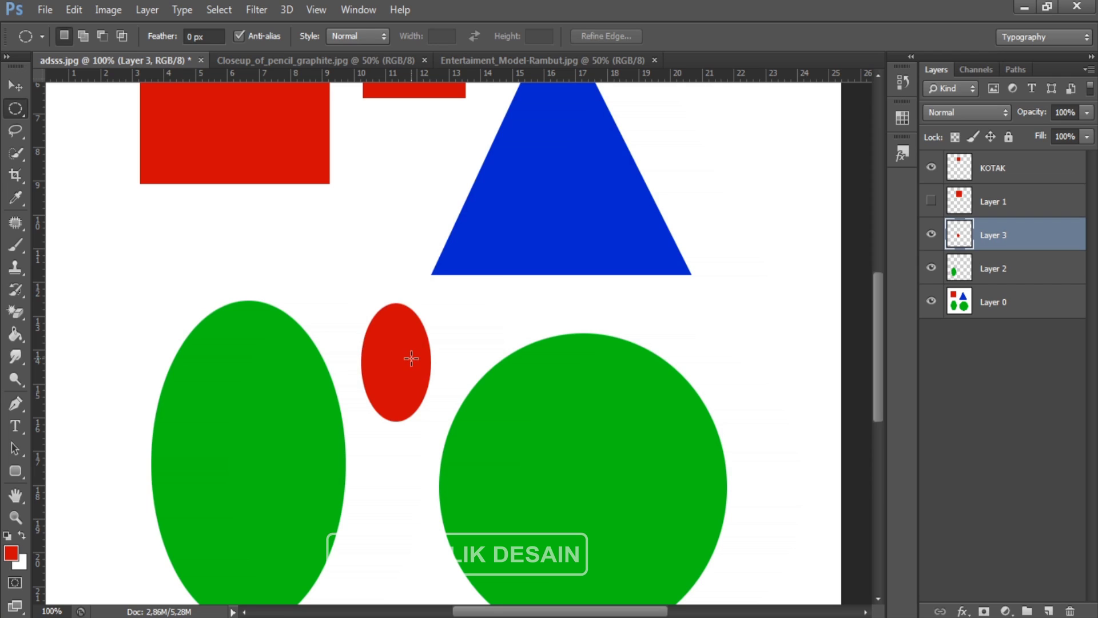
key(ctrl+shift+d)
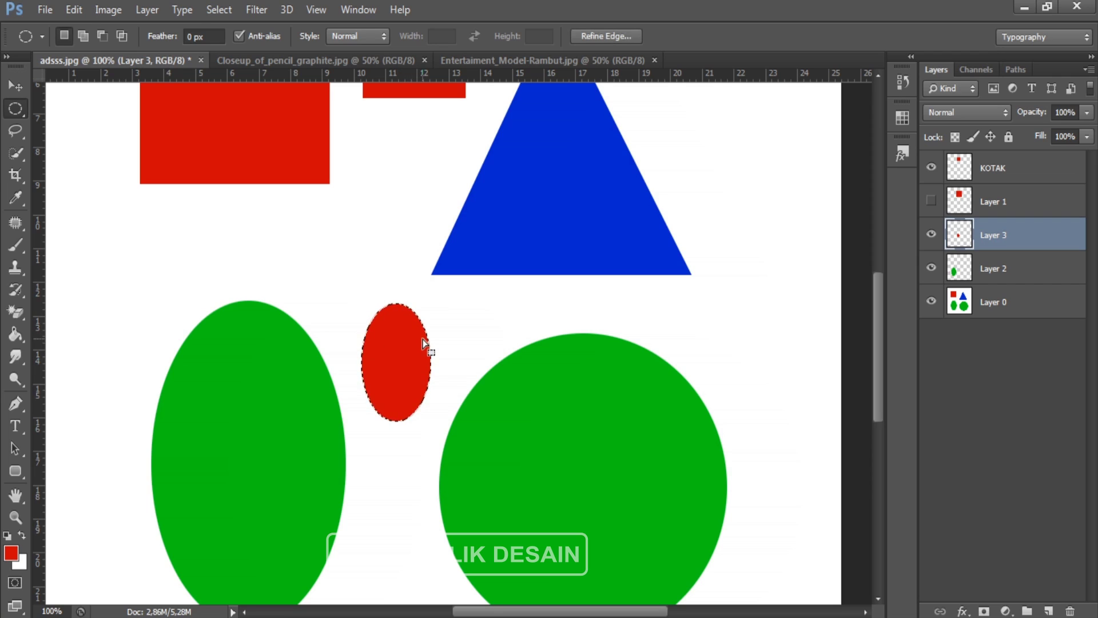
click(217, 11)
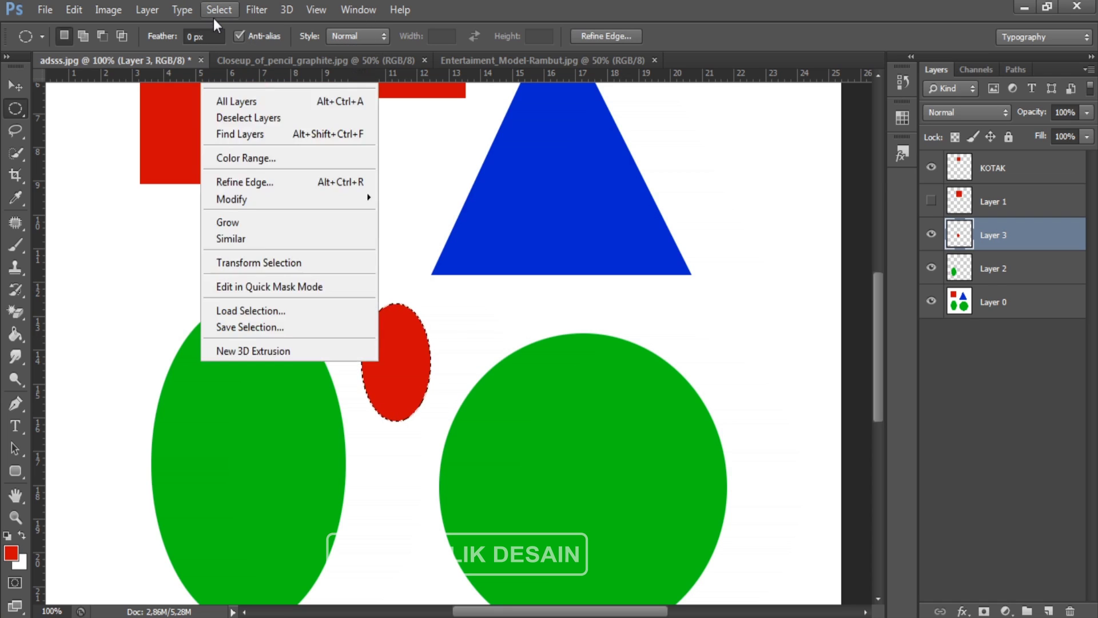
click(214, 18)
click(214, 18)
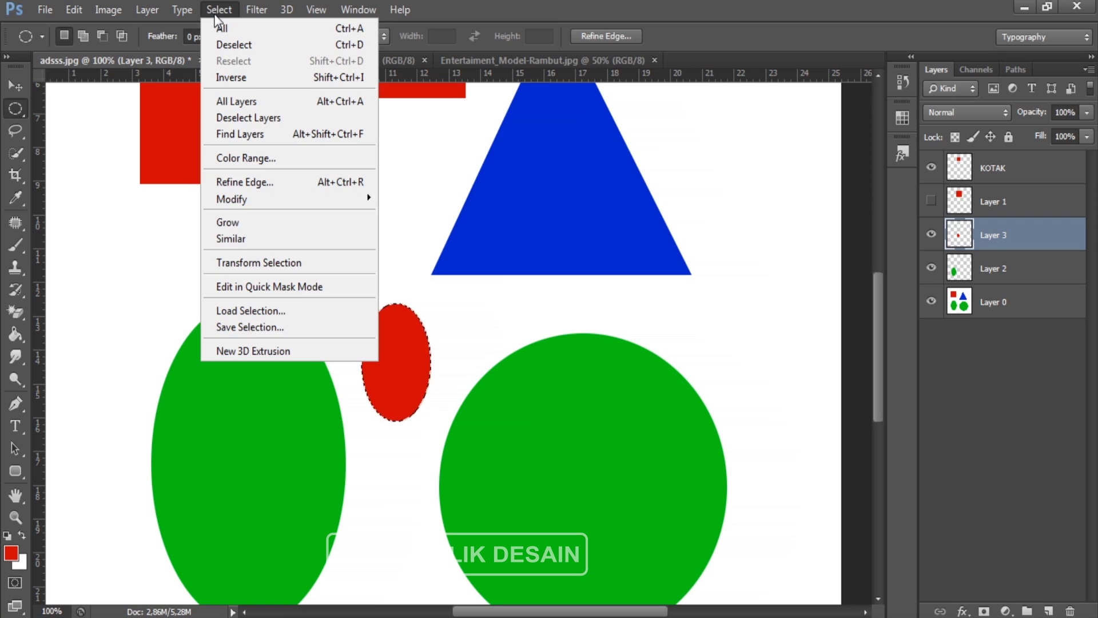
click(243, 45)
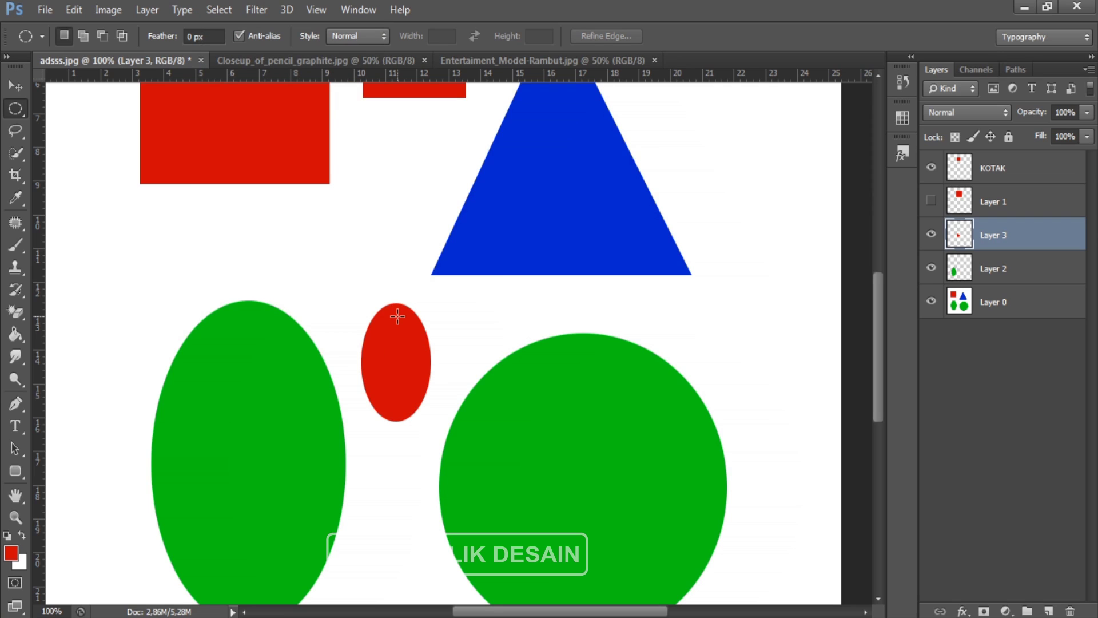
- Review the Move and marquee tools, and activate the Lasso tool
click(14, 87)
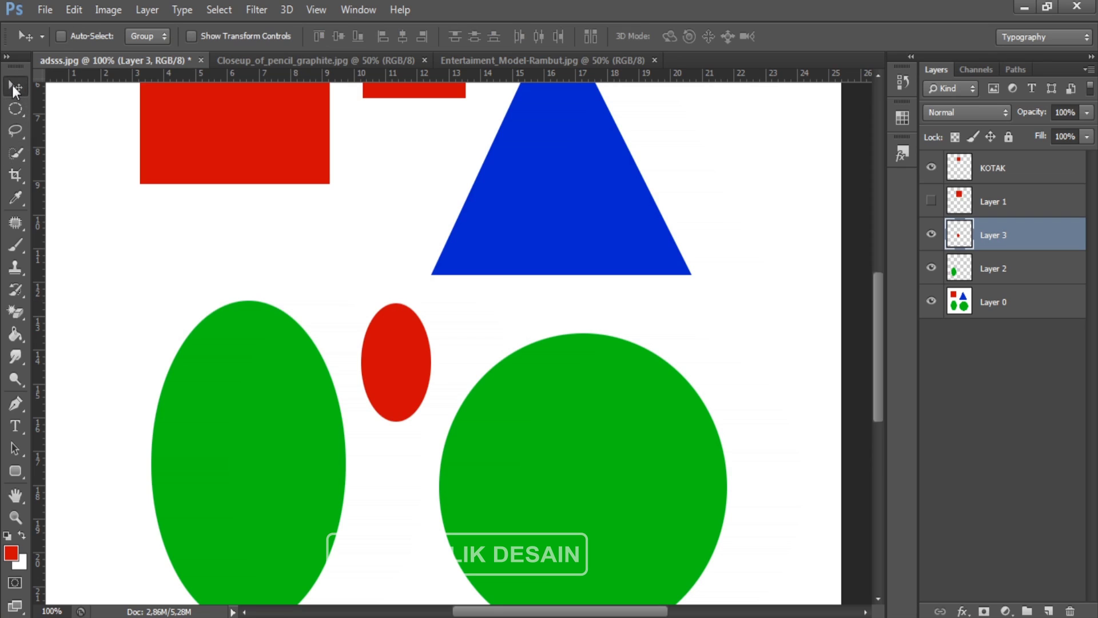
click(18, 111)
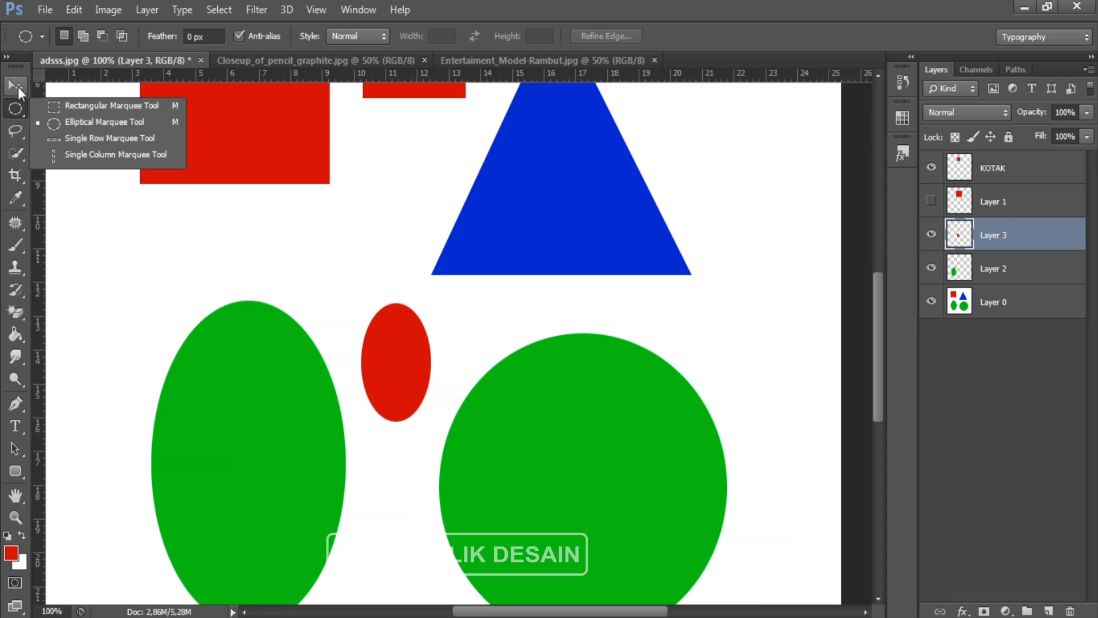
click(19, 87)
click(16, 111)
click(22, 135)
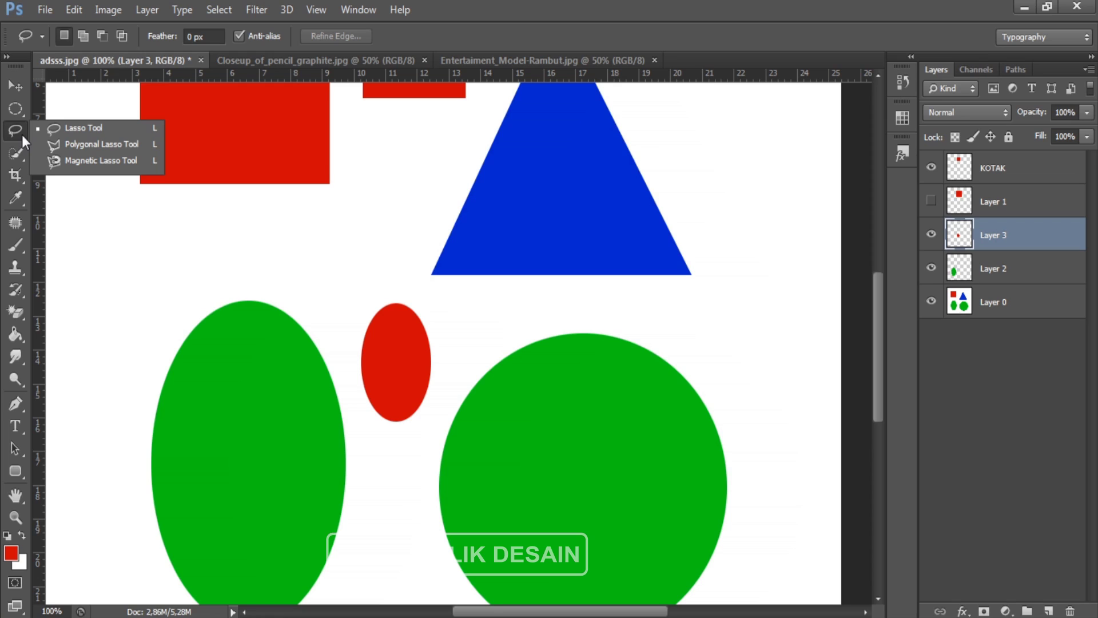
click(574, 22)
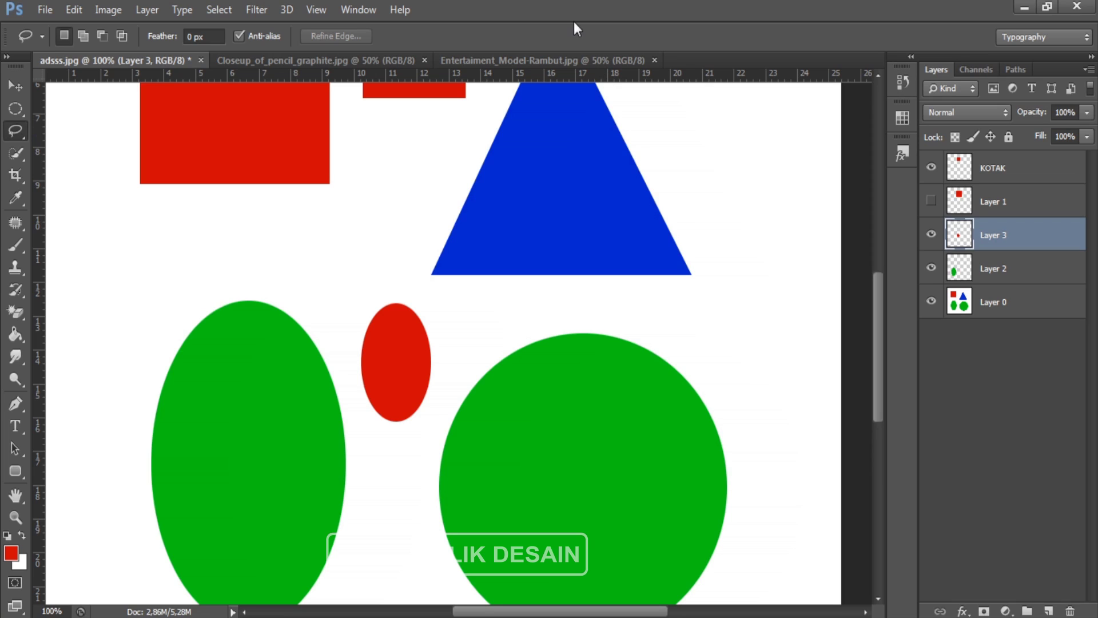